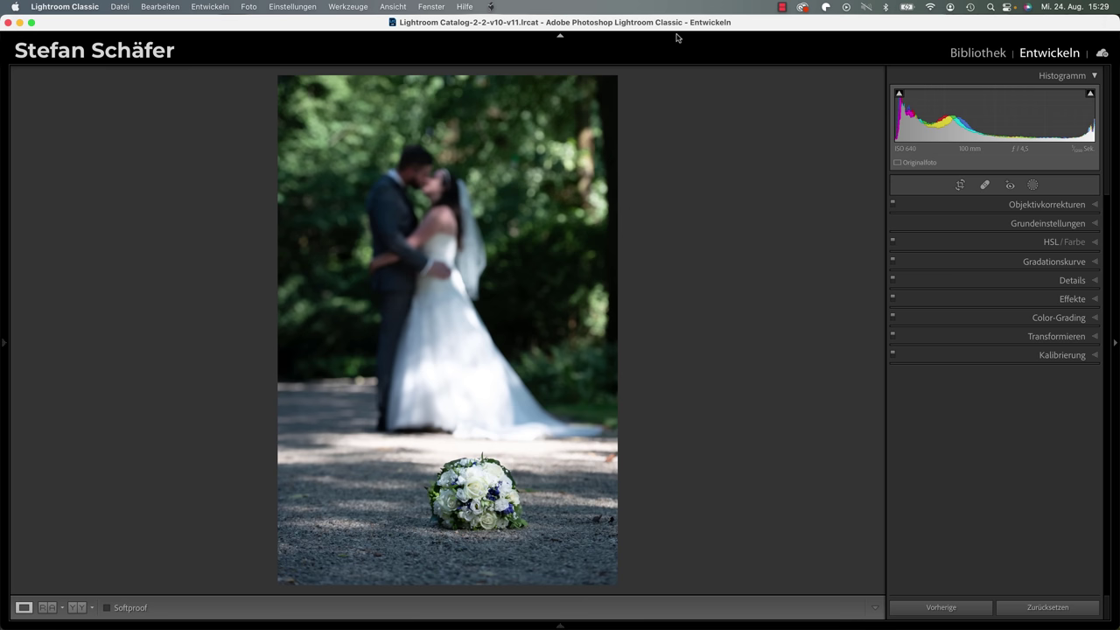
Step: Browse the next wedding photos, return to the bouquet photo, and set Highlights (Lichter) to −90
key(Right)
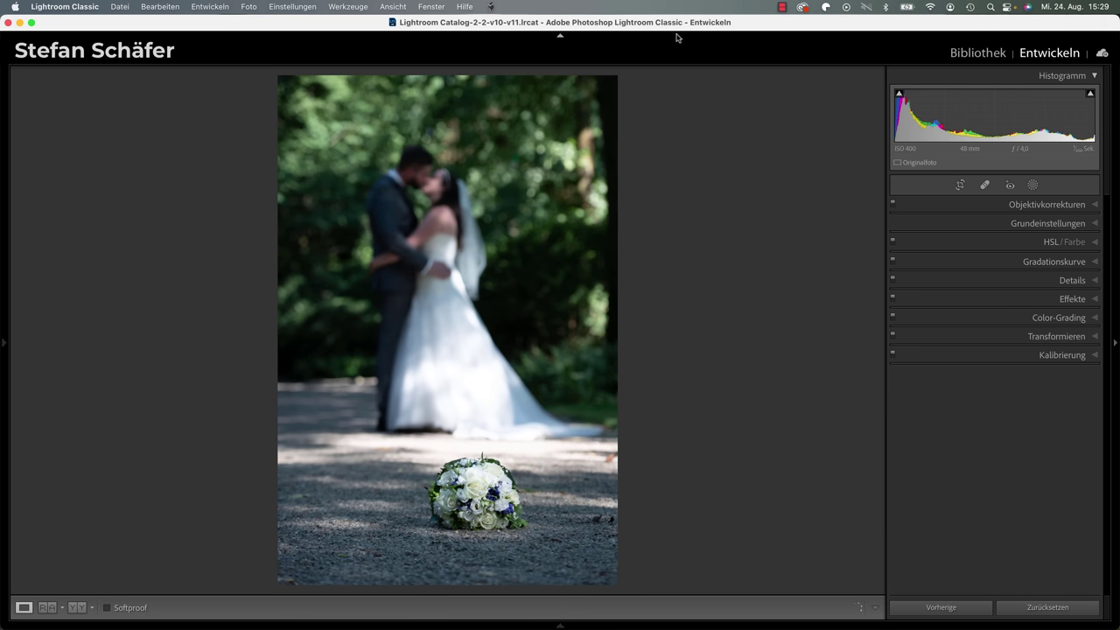
key(Right)
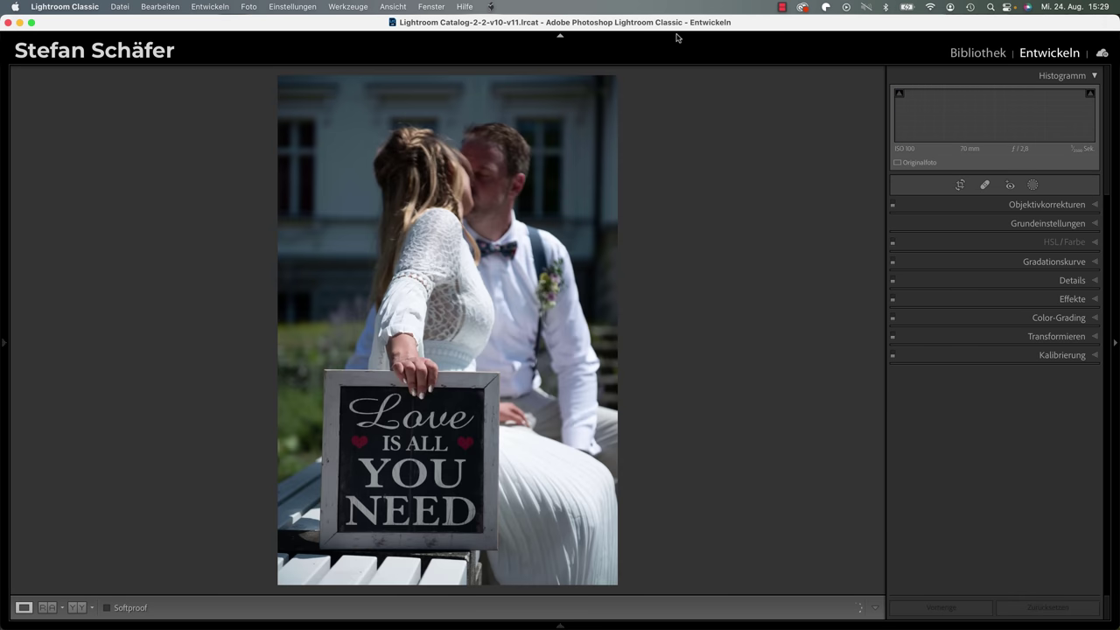
key(Right)
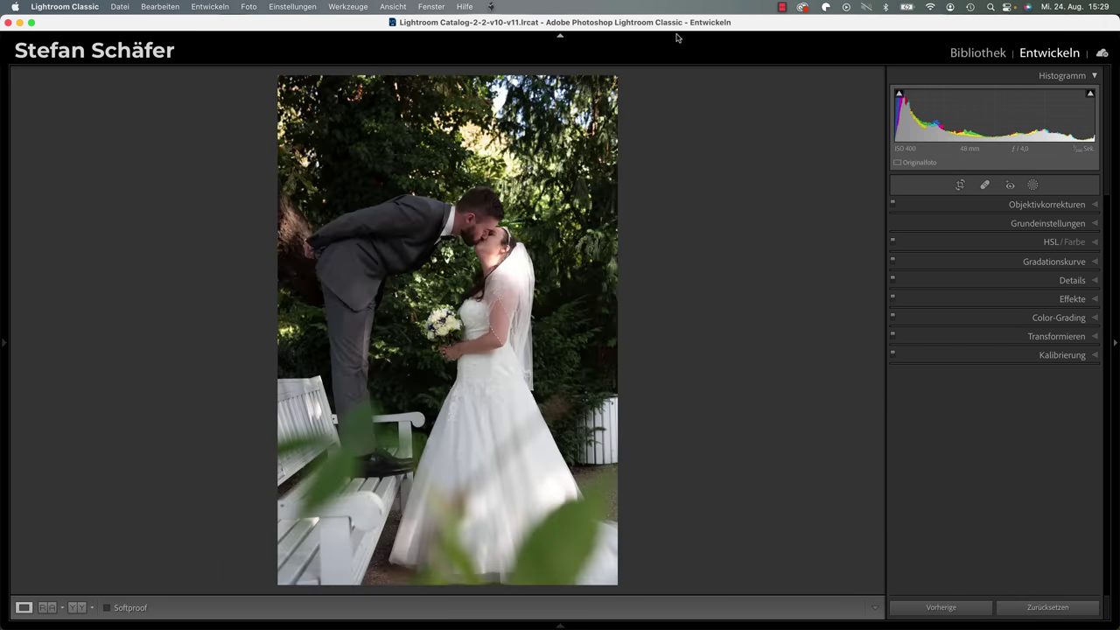
key(Right)
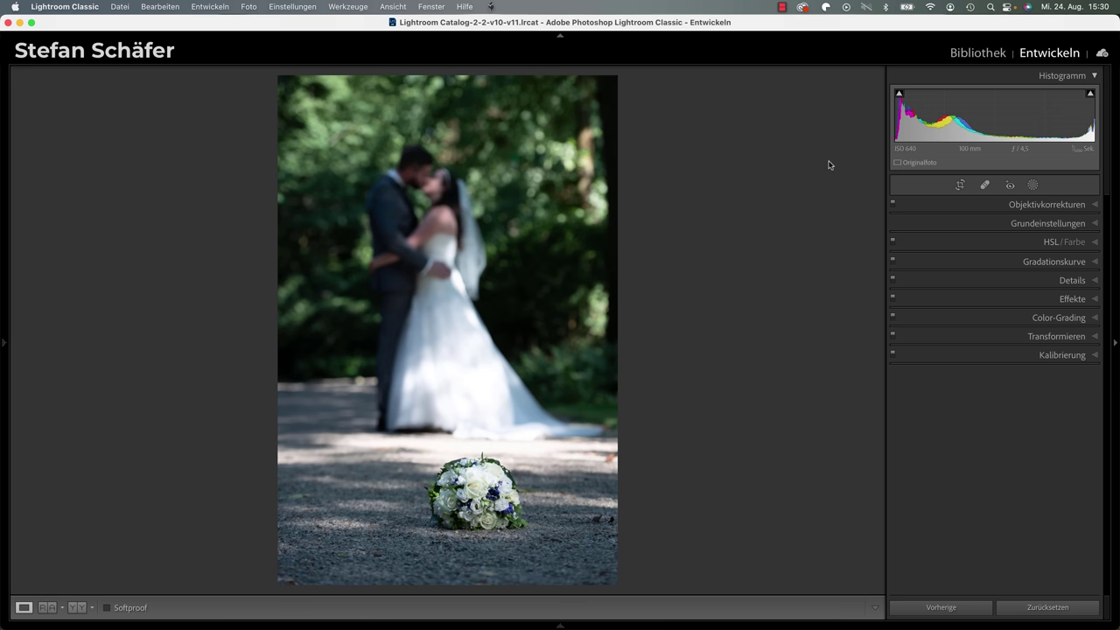
click(1010, 228)
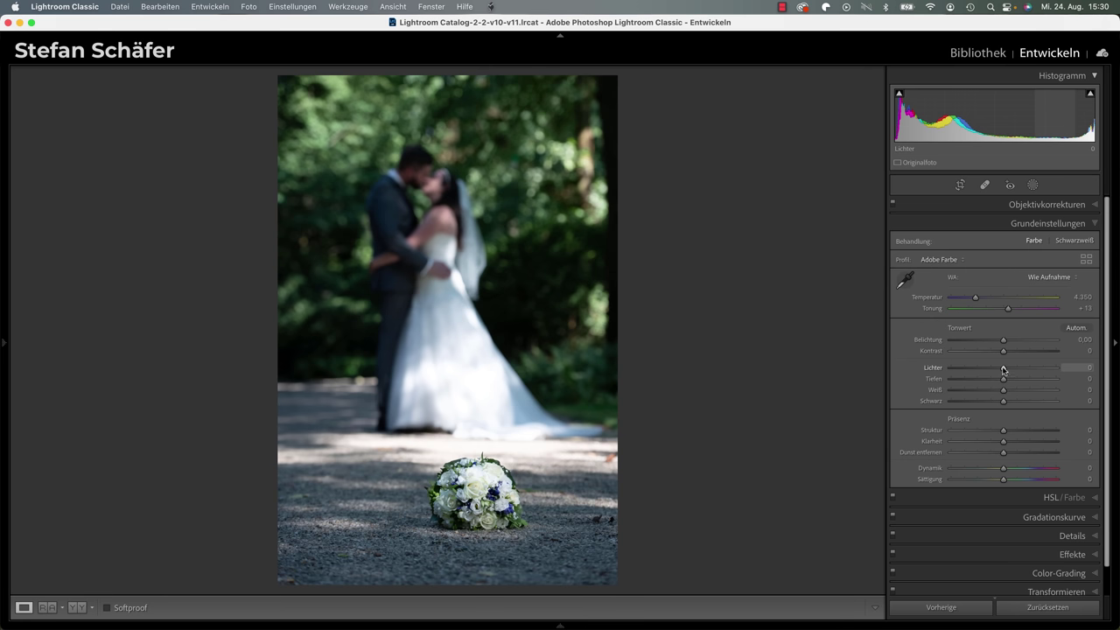
drag(1003, 369, 958, 369)
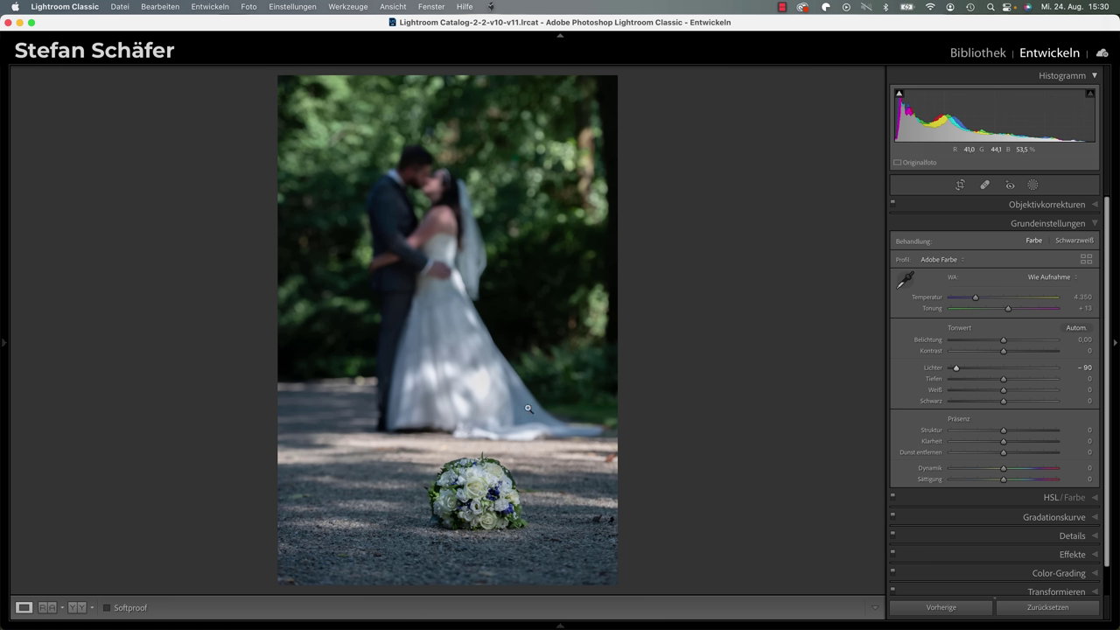
Step: Raise Shadows (Tiefen) to +80, then zoom into the bouquet and back out to check
drag(1004, 378, 1050, 379)
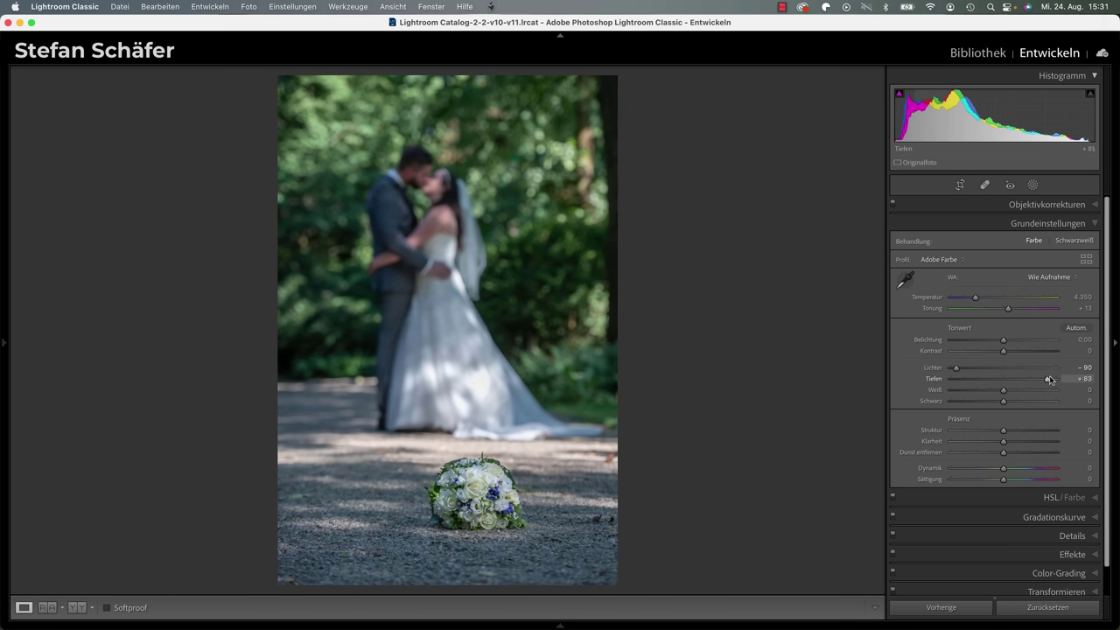
drag(1051, 379, 1049, 380)
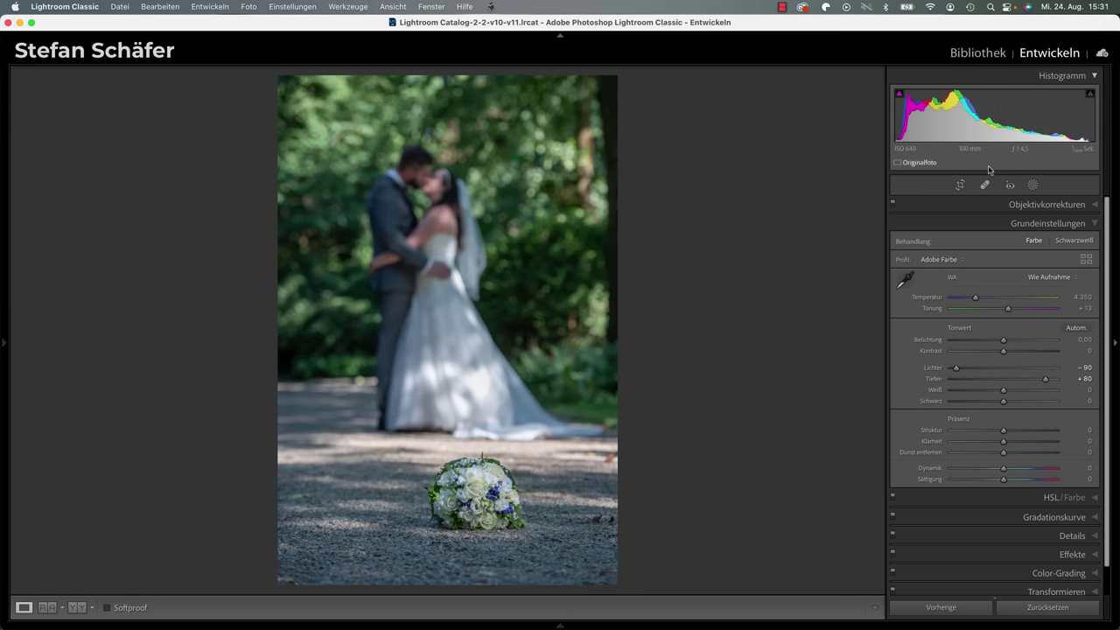
click(431, 446)
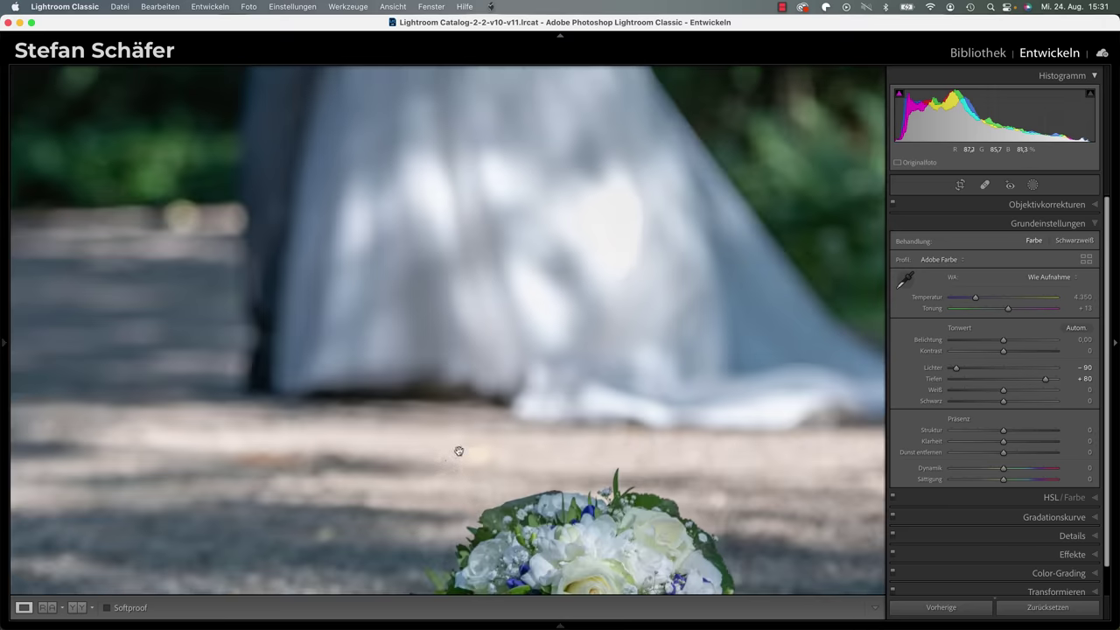
click(442, 451)
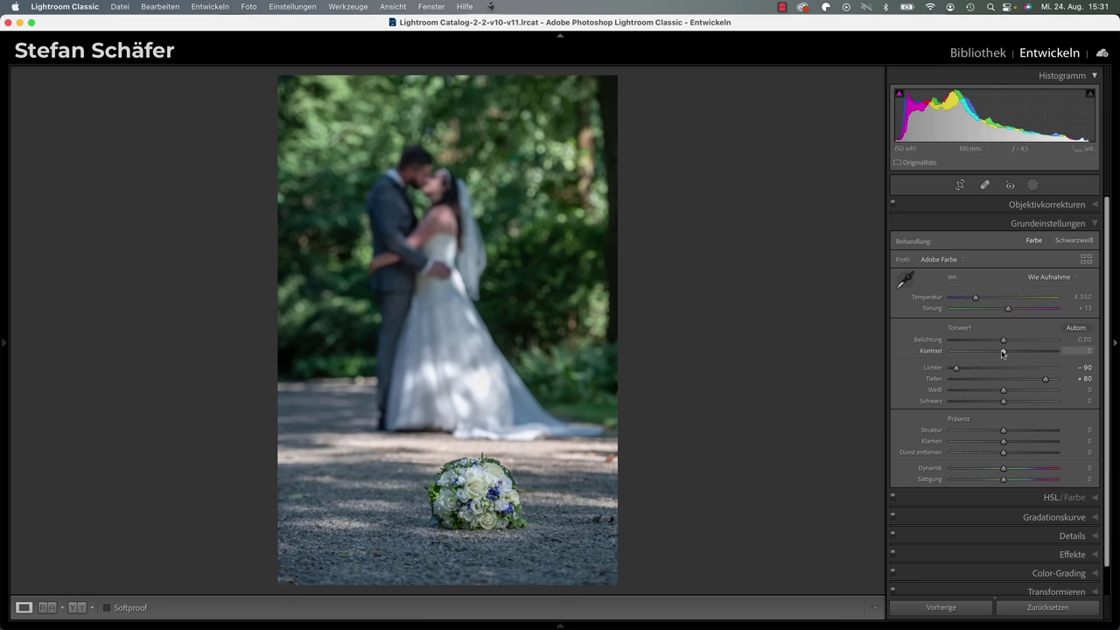
Step: Set Contrast (Kontrast) to +35 and Exposure (Belichtung) to +1,10
drag(1005, 352, 1023, 353)
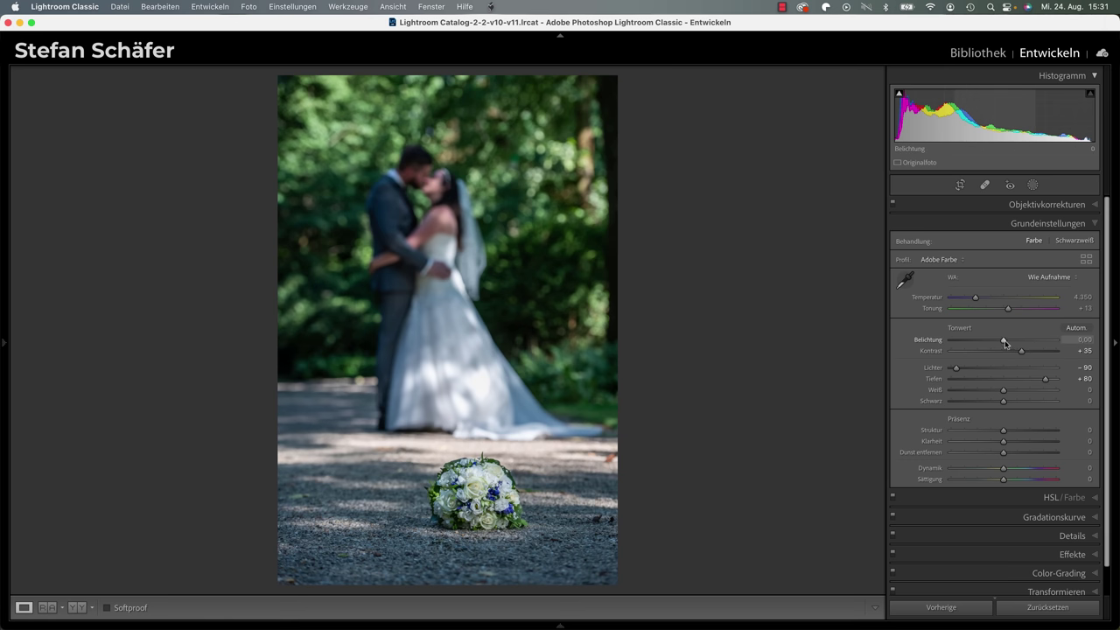
drag(1006, 343, 1010, 342)
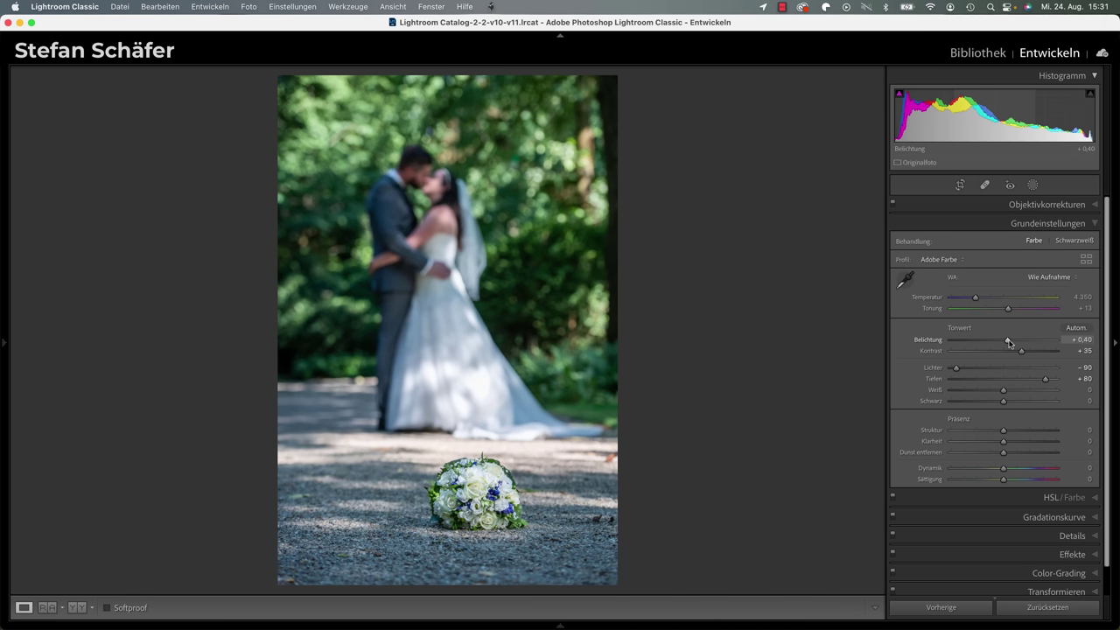
drag(1010, 342, 1013, 344)
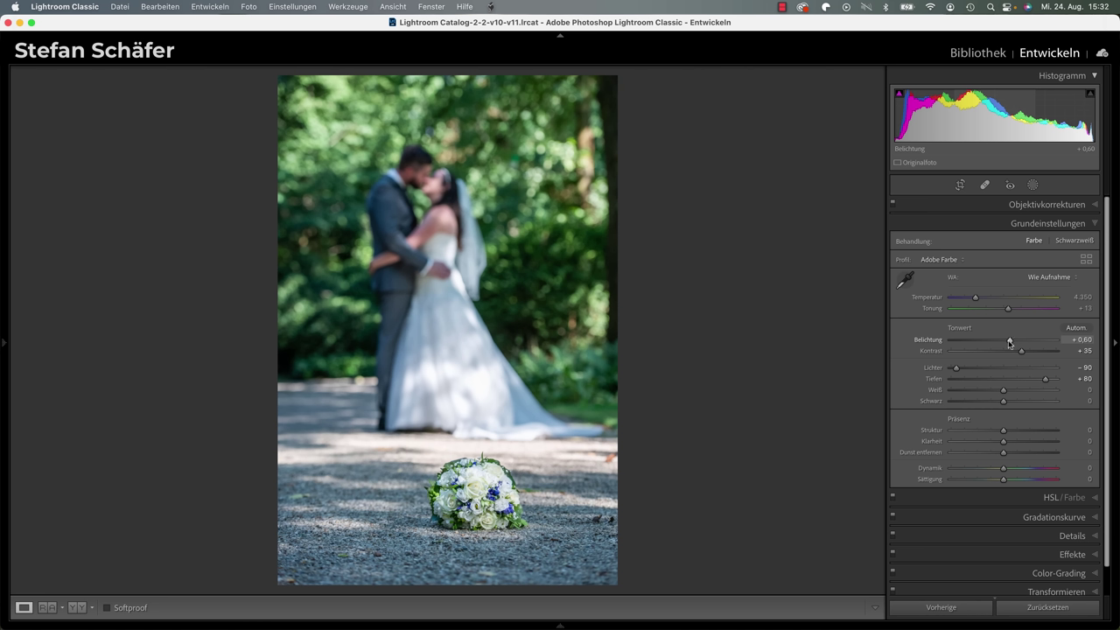
drag(1011, 341, 1016, 343)
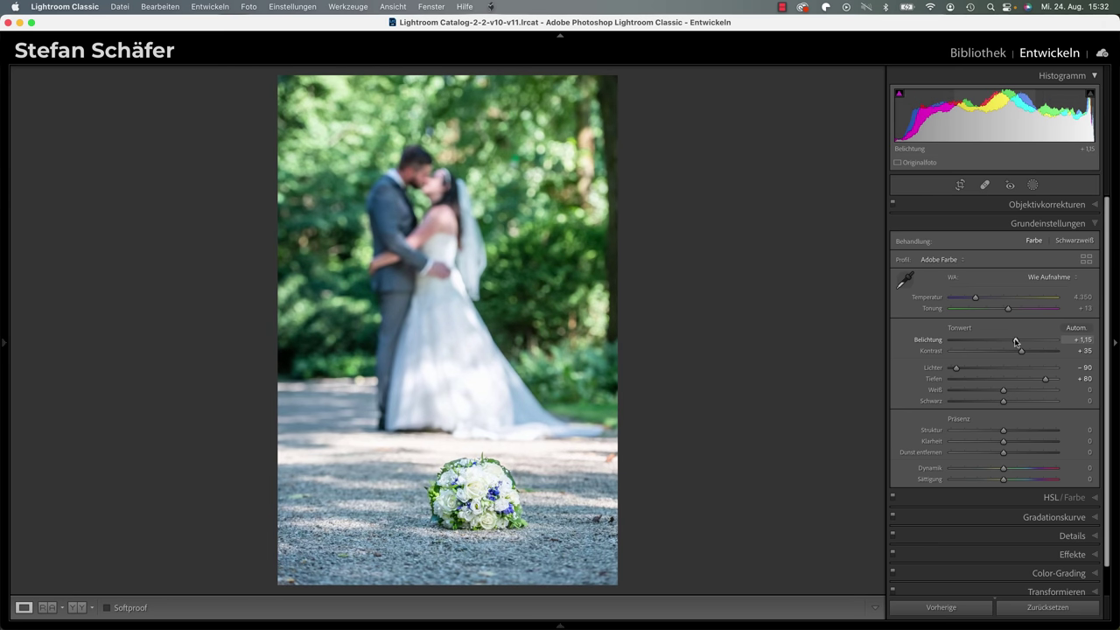
drag(1016, 342, 1014, 342)
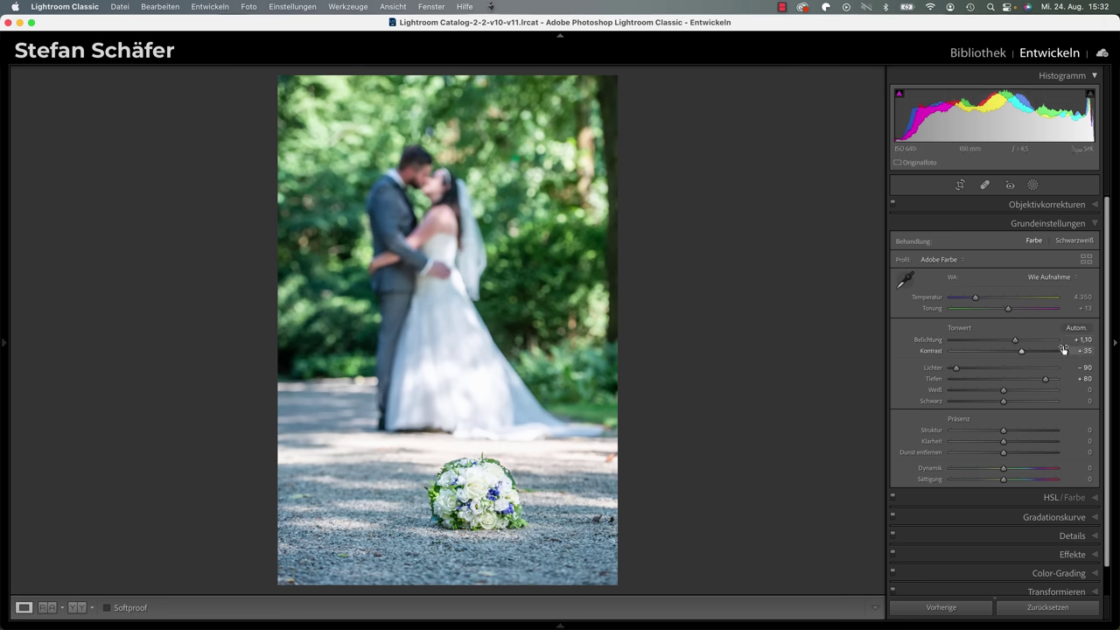
Step: Inspect the bouquet up close, then set Blacks (Schwarz) to −11 and Whites (Weiß) to −15
click(478, 481)
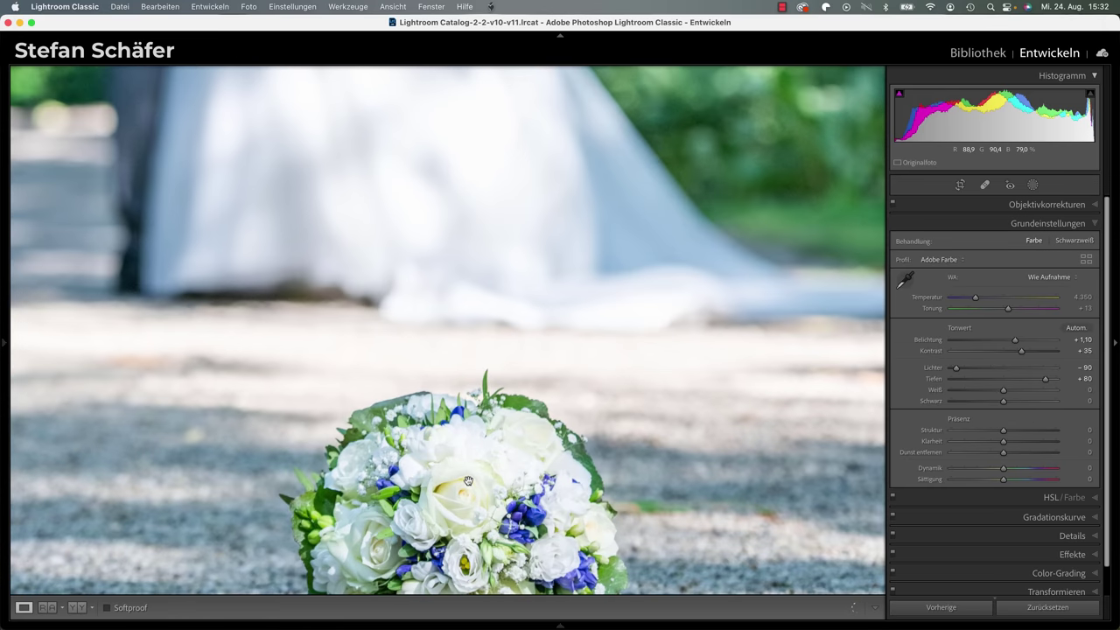
click(469, 480)
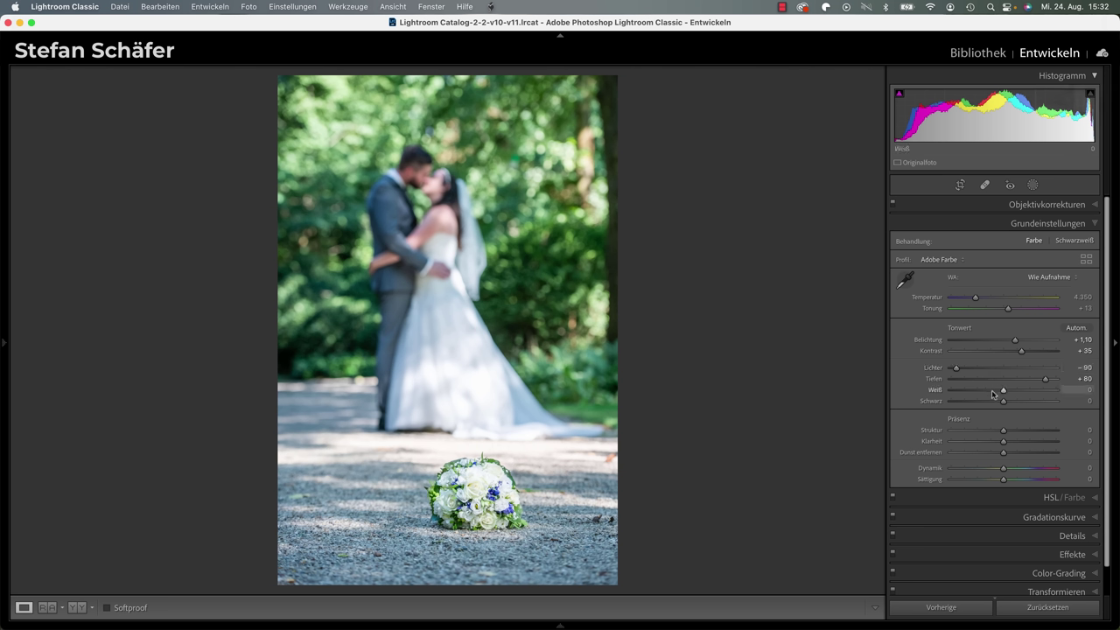
drag(1002, 401, 997, 404)
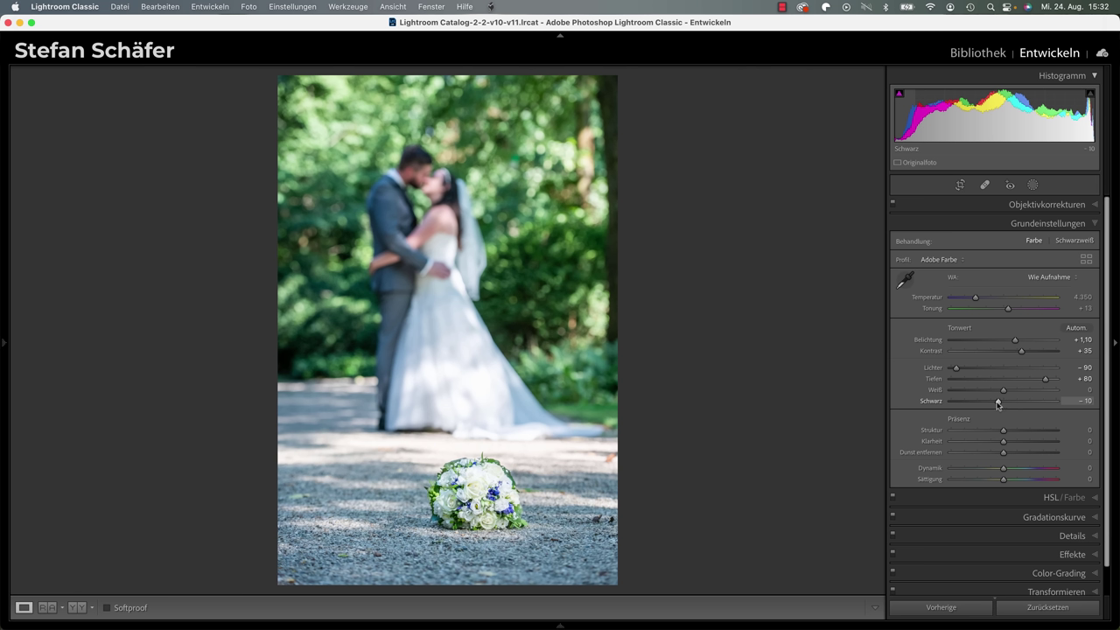
drag(1003, 392, 997, 395)
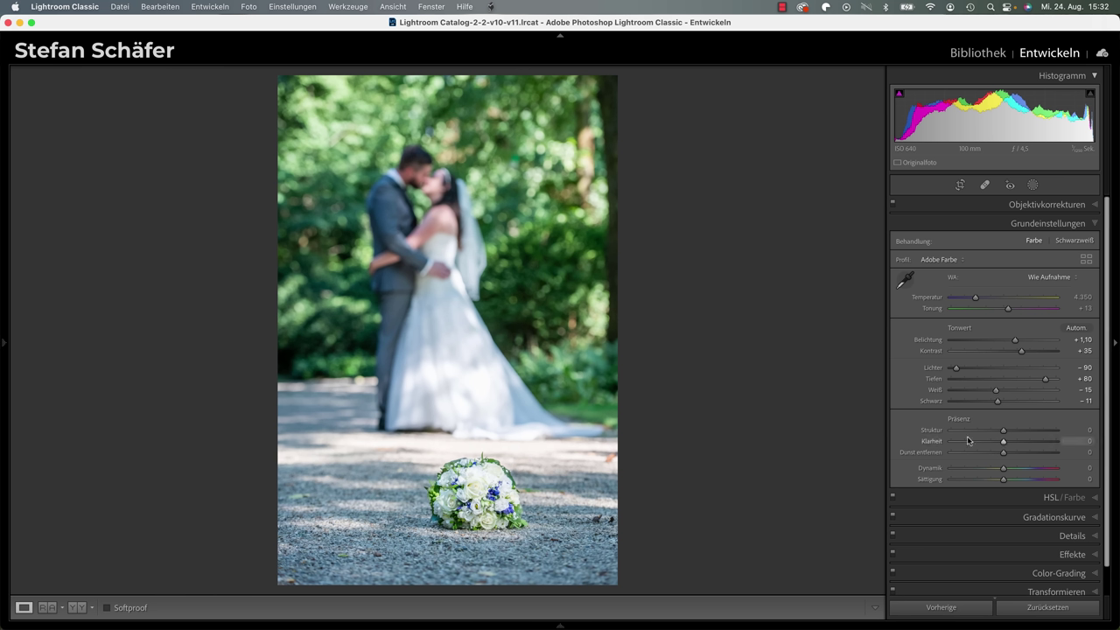
Step: Set Clarity (Klarheit) to −10 and Dehaze (Dunst entfernen) to +10
drag(1003, 441, 999, 444)
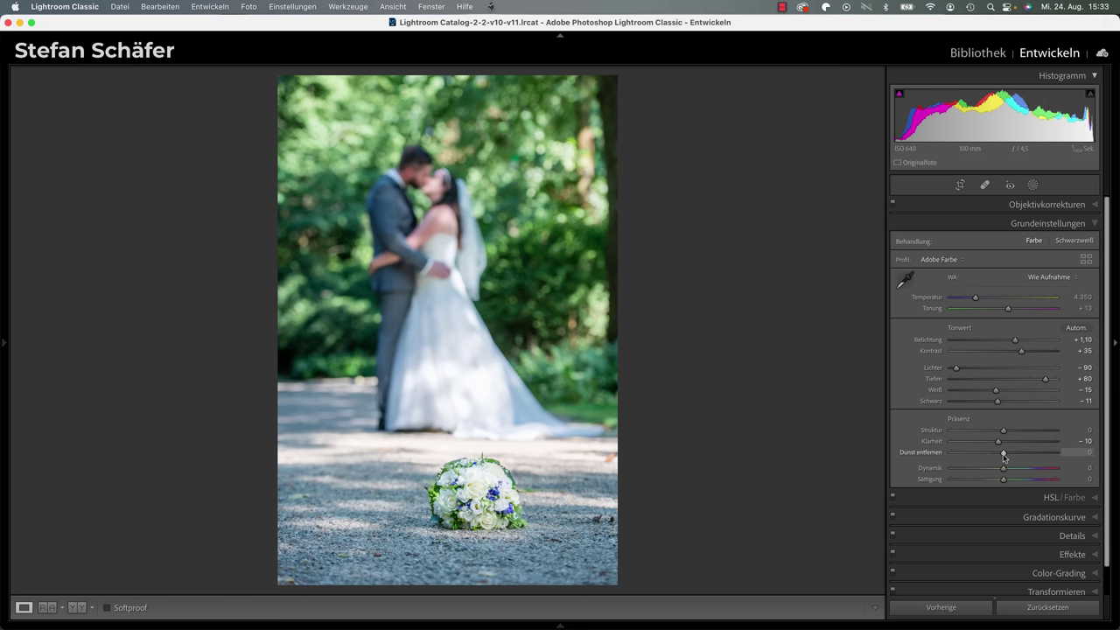
drag(1004, 456, 1010, 456)
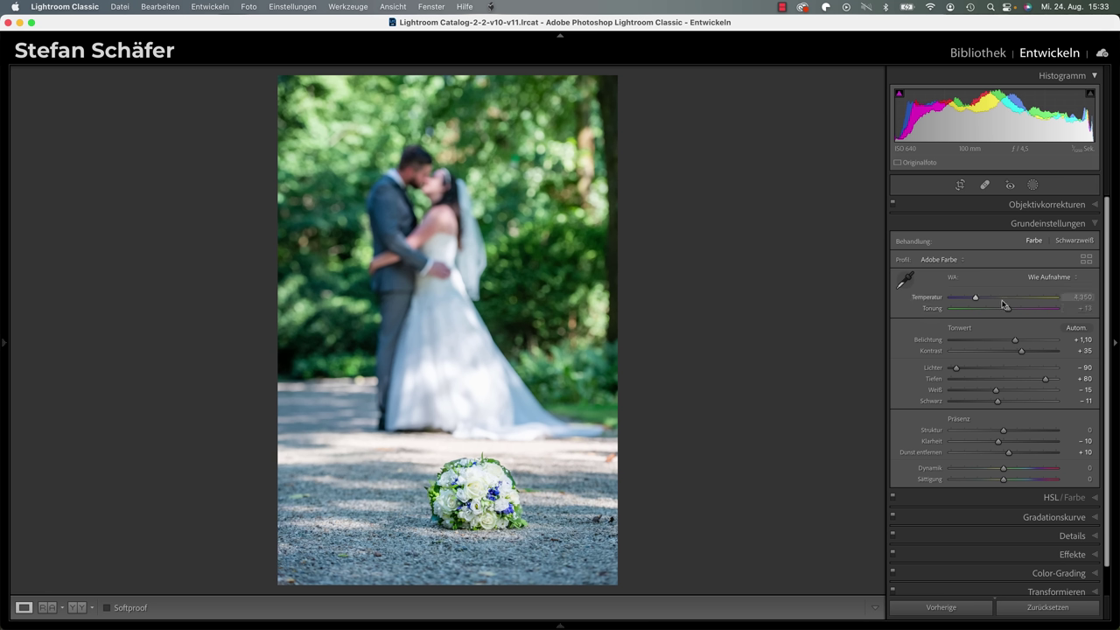
Step: Fine-tune white balance temperature and tint to +8, then lower Vibrance (Dynamik) to −10
drag(1004, 308, 1009, 308)
drag(976, 300, 990, 300)
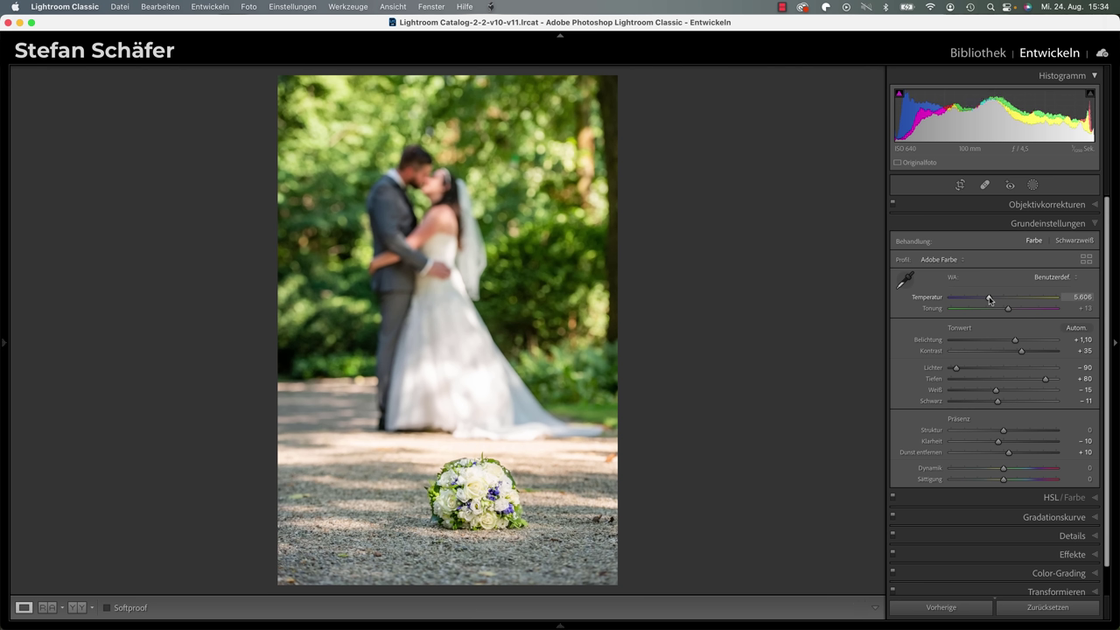
drag(990, 300, 985, 300)
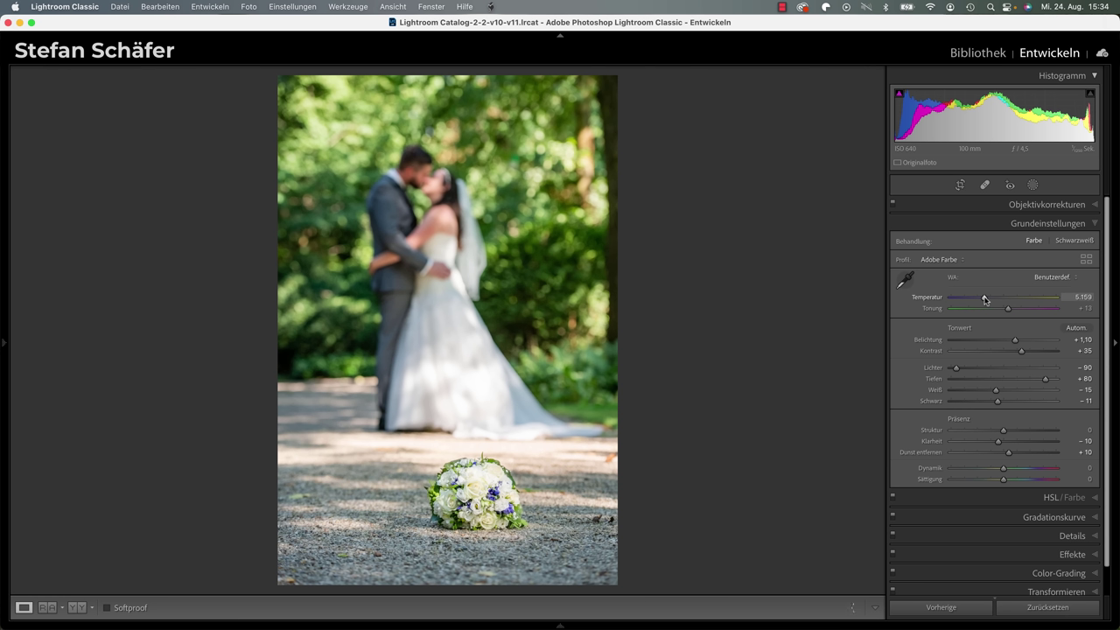
drag(985, 300, 983, 300)
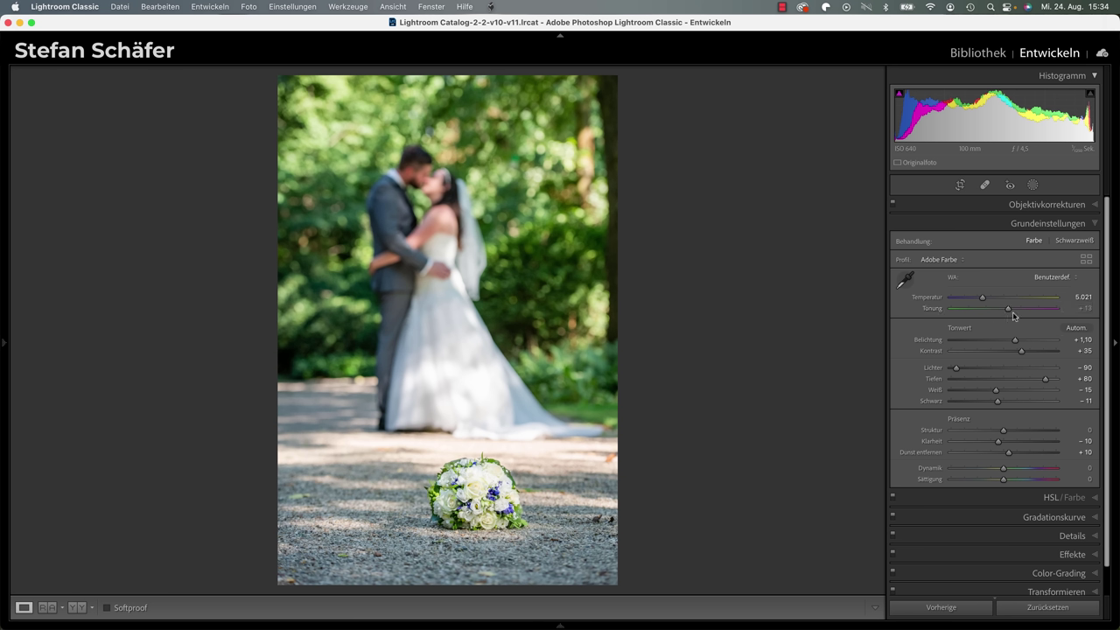
drag(1009, 310, 1006, 310)
drag(1008, 312, 1006, 311)
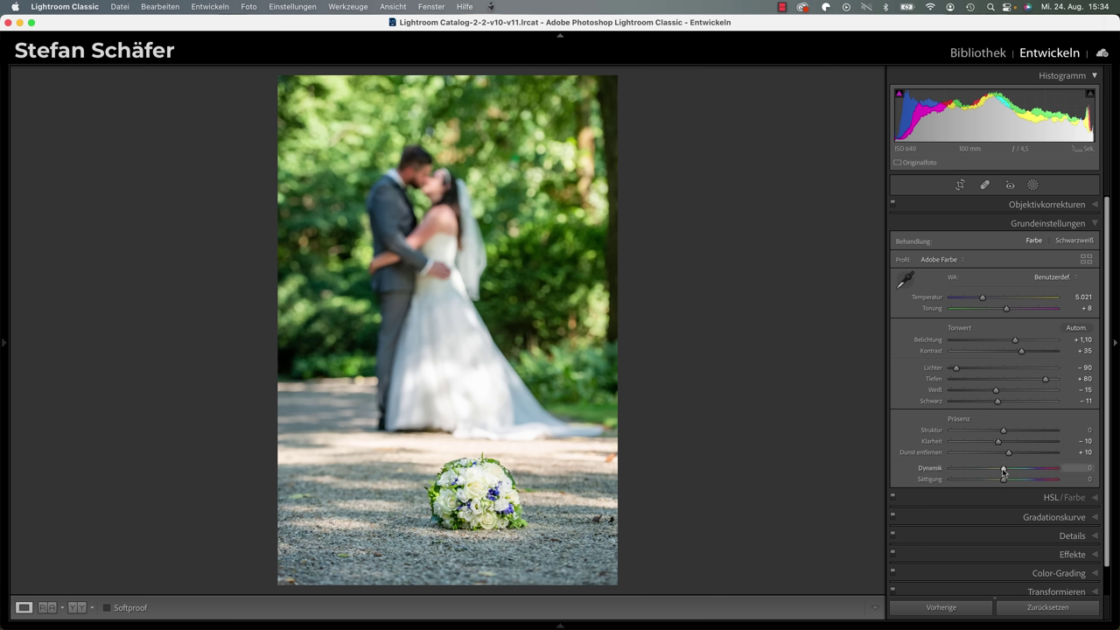
drag(1004, 471, 998, 470)
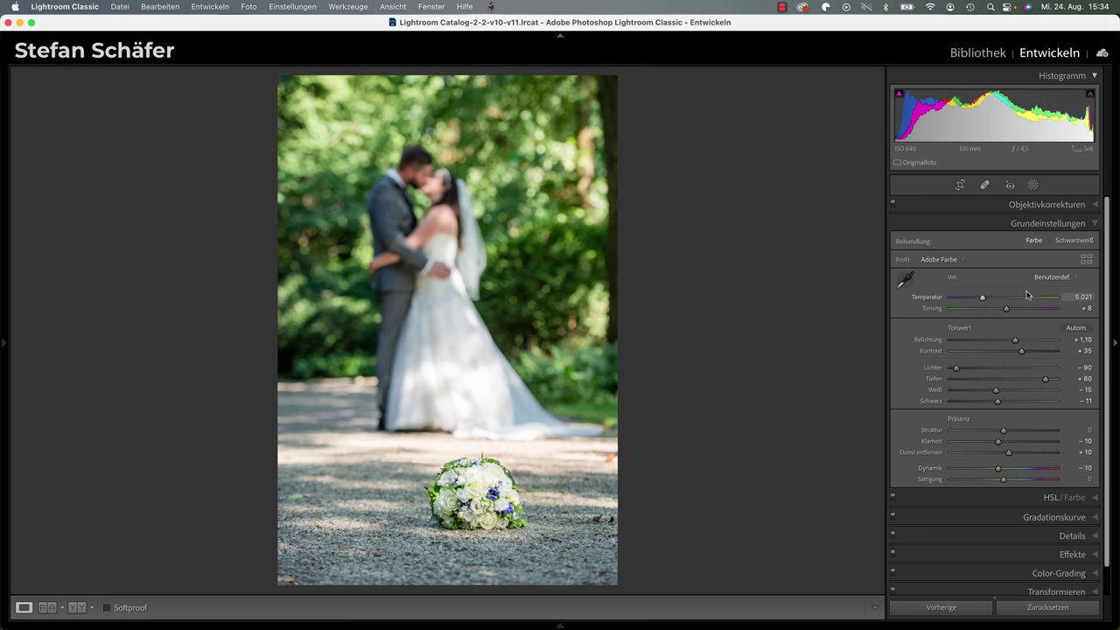
click(1046, 225)
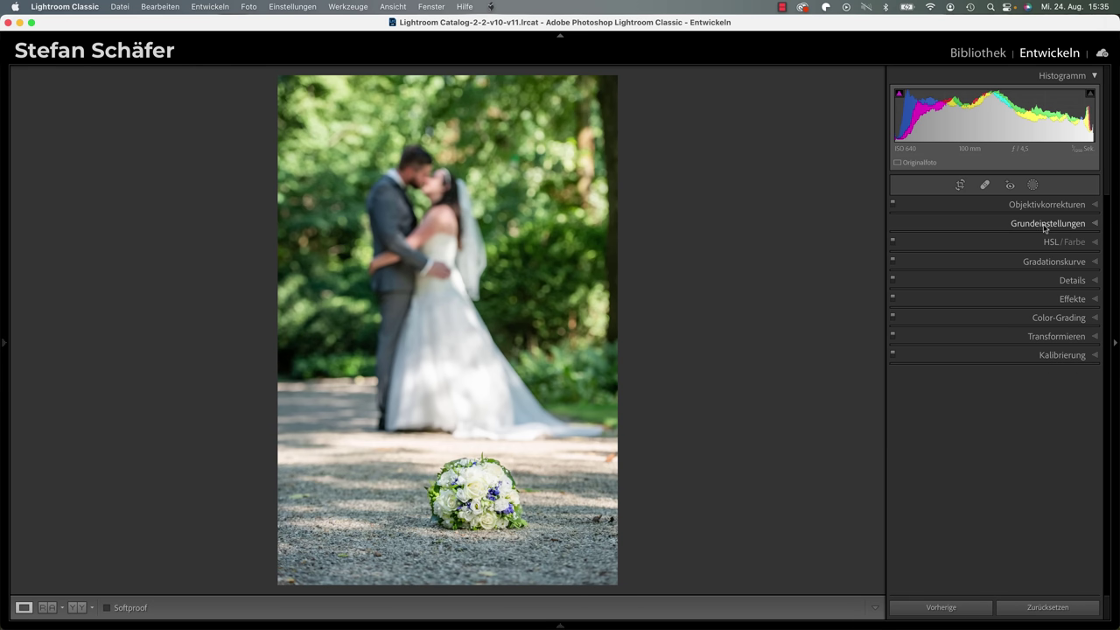
Step: Preview the Calibration shadow tint's extremes, then set it to −25
click(1043, 356)
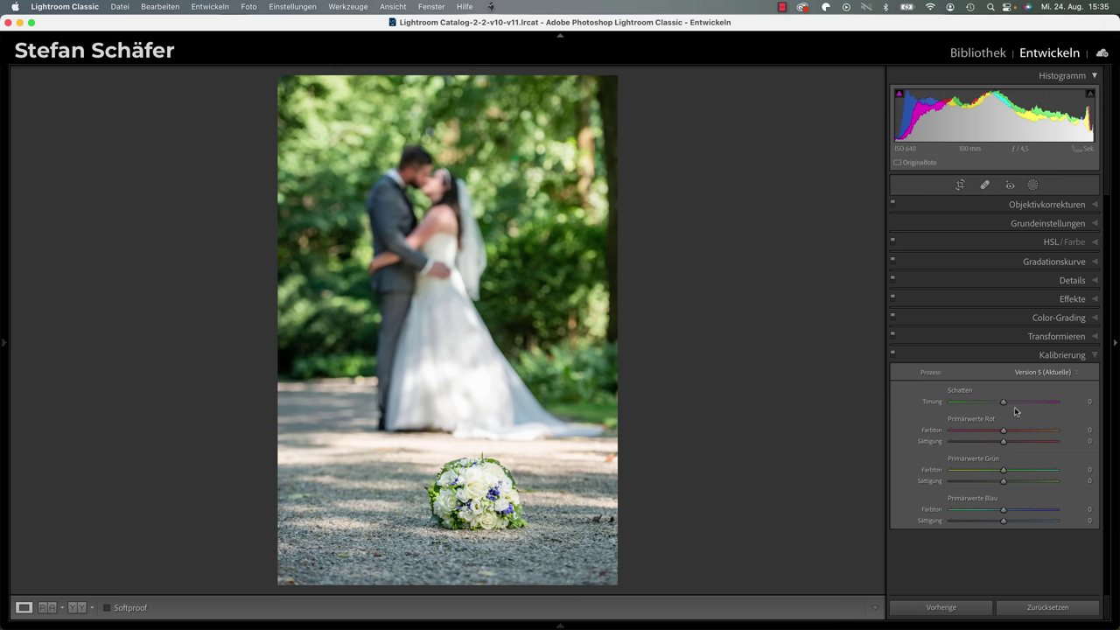
drag(1003, 404, 948, 403)
drag(949, 403, 1056, 401)
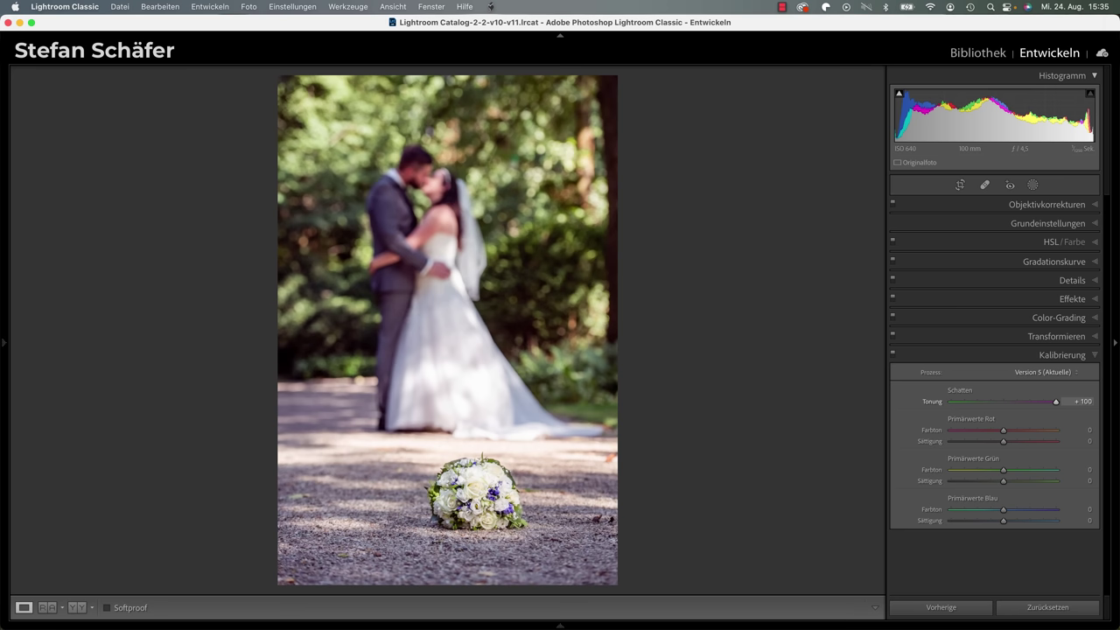
drag(1056, 402, 951, 403)
click(999, 403)
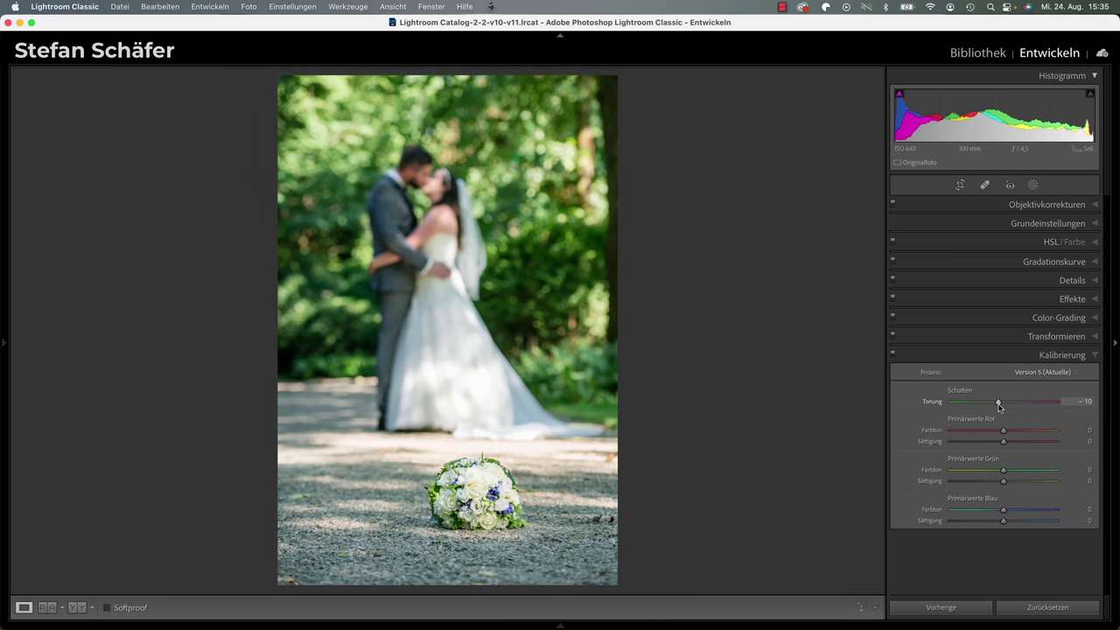
drag(1000, 405, 989, 406)
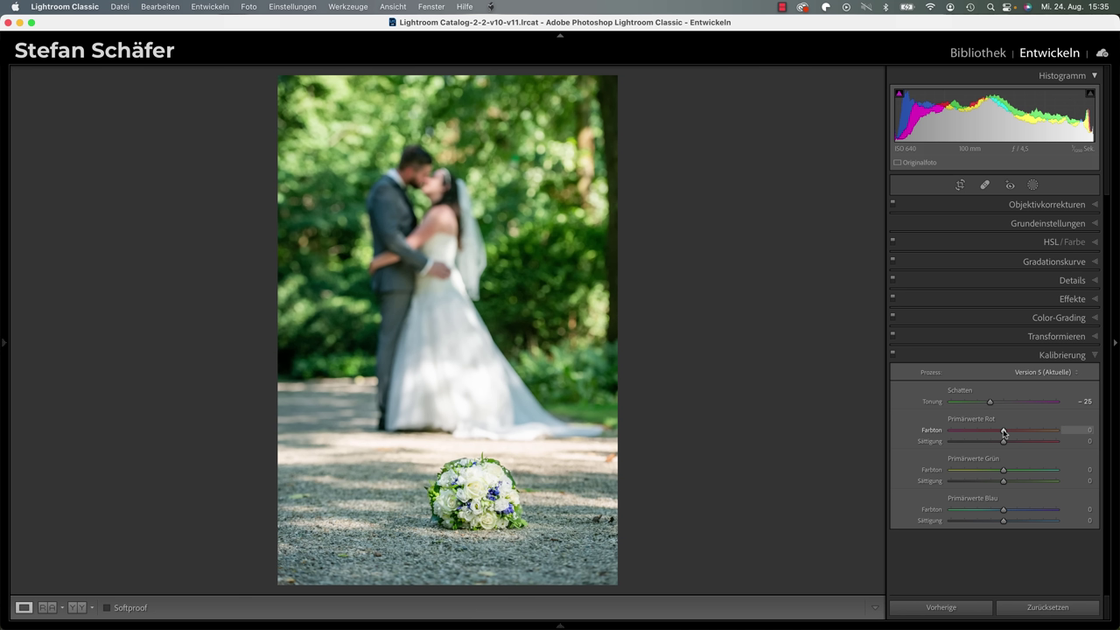
Step: Set the Calibration primary hues: red +15, green −15, blue −20
drag(1003, 433, 1013, 435)
drag(970, 441, 966, 441)
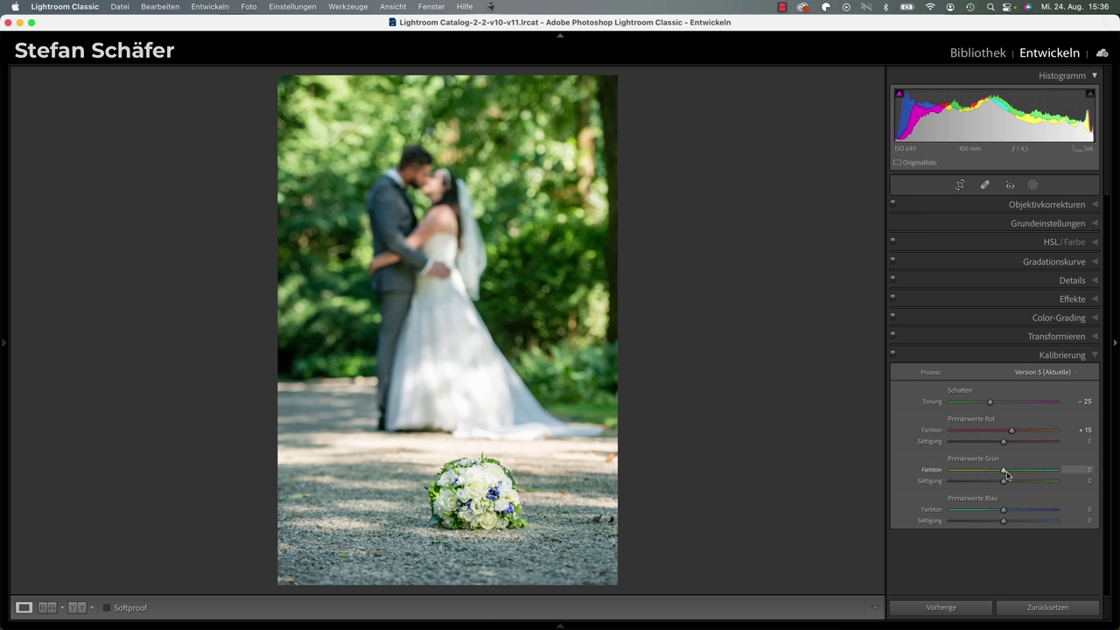
drag(1004, 472, 998, 472)
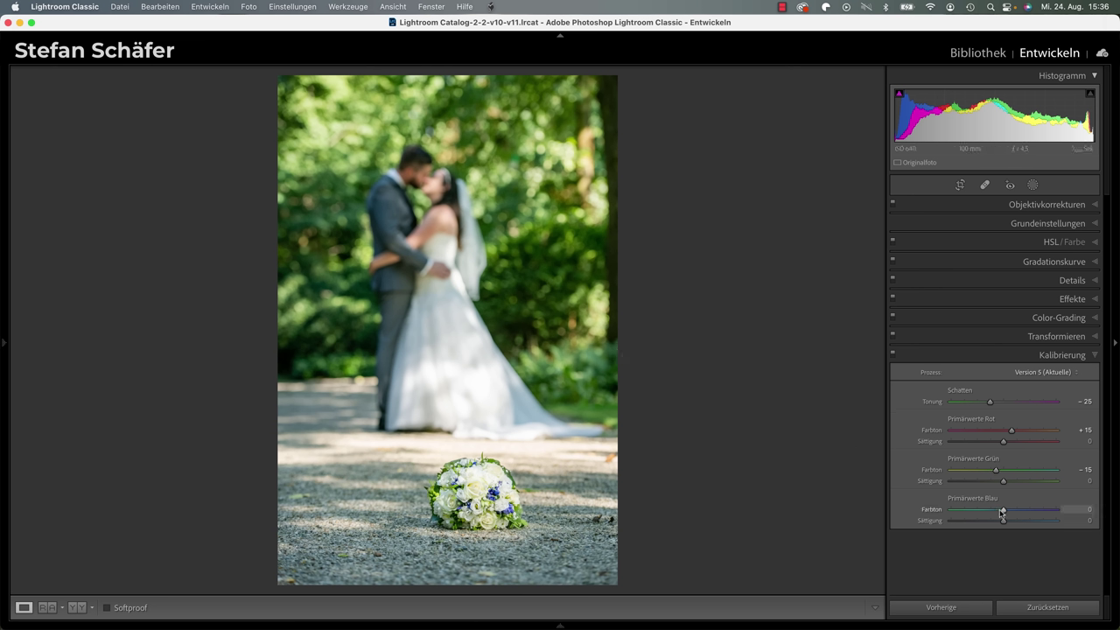
drag(1004, 511, 993, 513)
Step: Compare the photo with Calibration off and on, then set blue primary saturation to +10
click(892, 354)
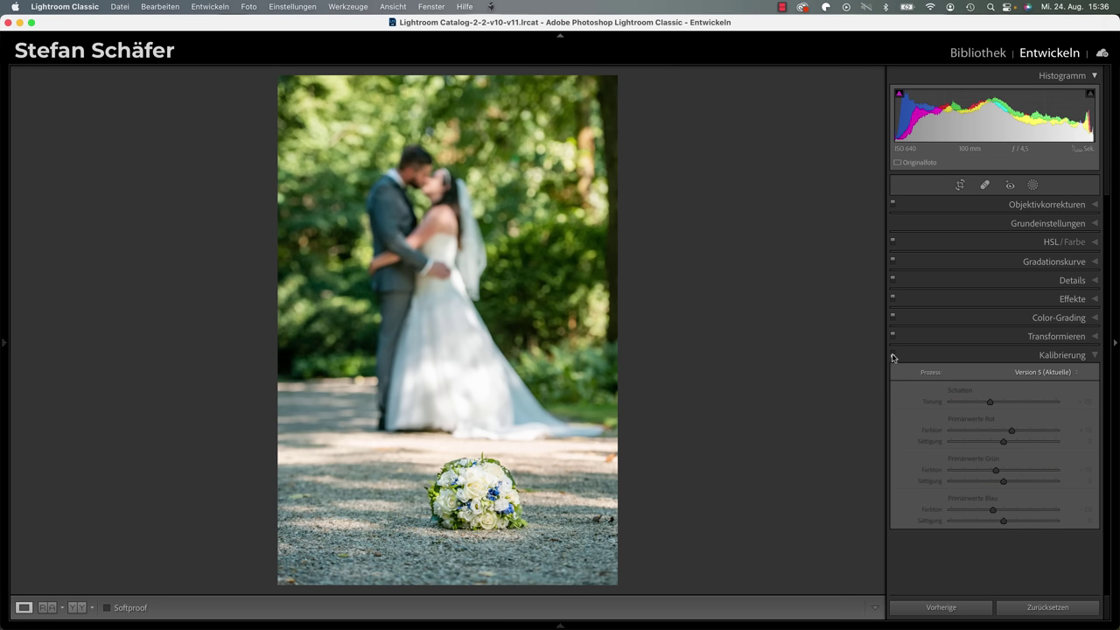
click(893, 354)
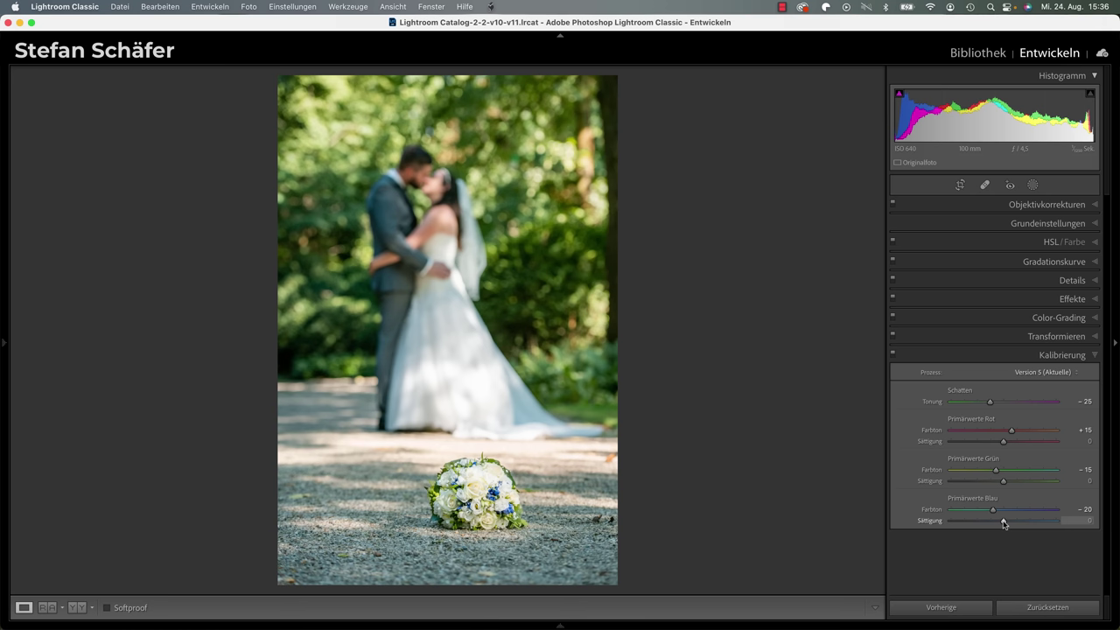
mouse_move(1004, 524)
mouse_down()
mouse_move(1051, 524)
mouse_move(1009, 523)
mouse_up()
Step: In HSL, set orange hue to +19 and saturation to orange −10, green −30, aqua −10
click(1060, 356)
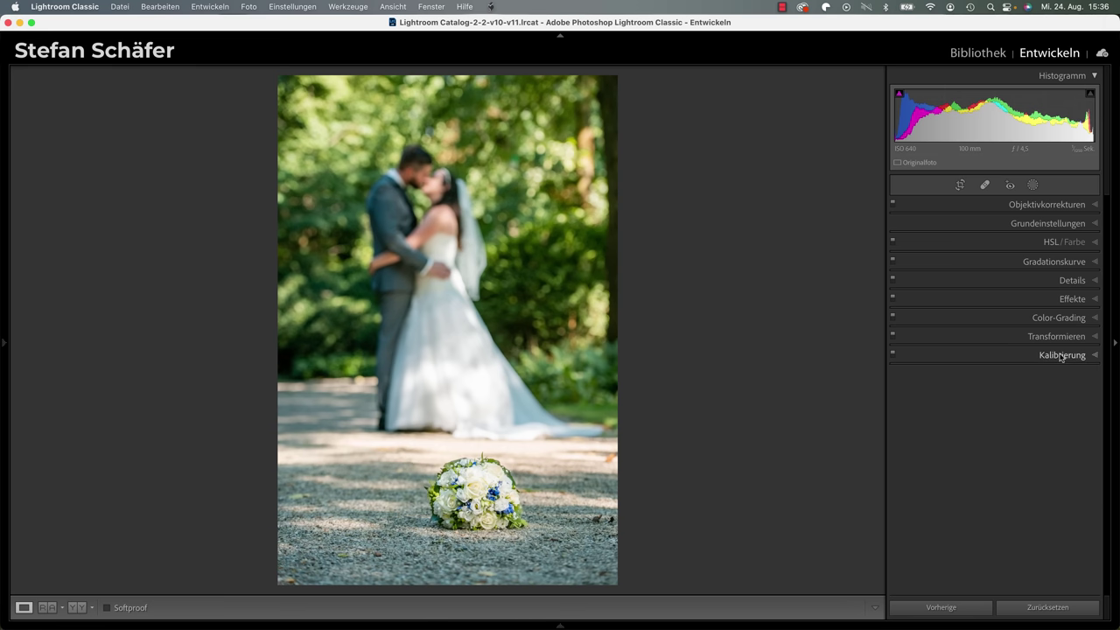
click(1049, 242)
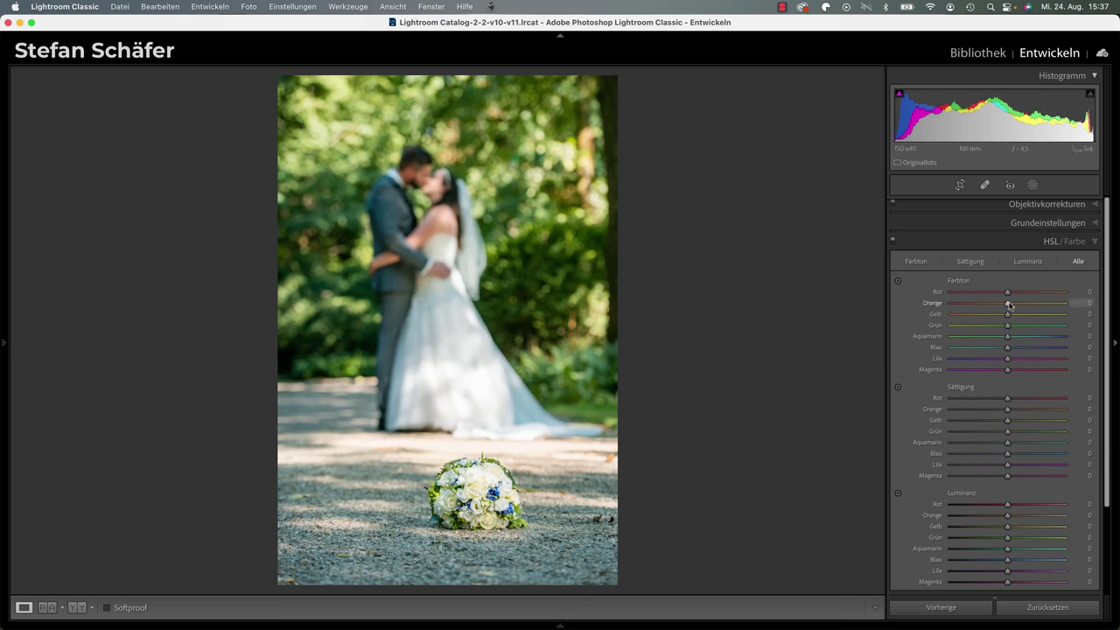
scroll(1009, 304, down, 1)
drag(1008, 304, 1018, 306)
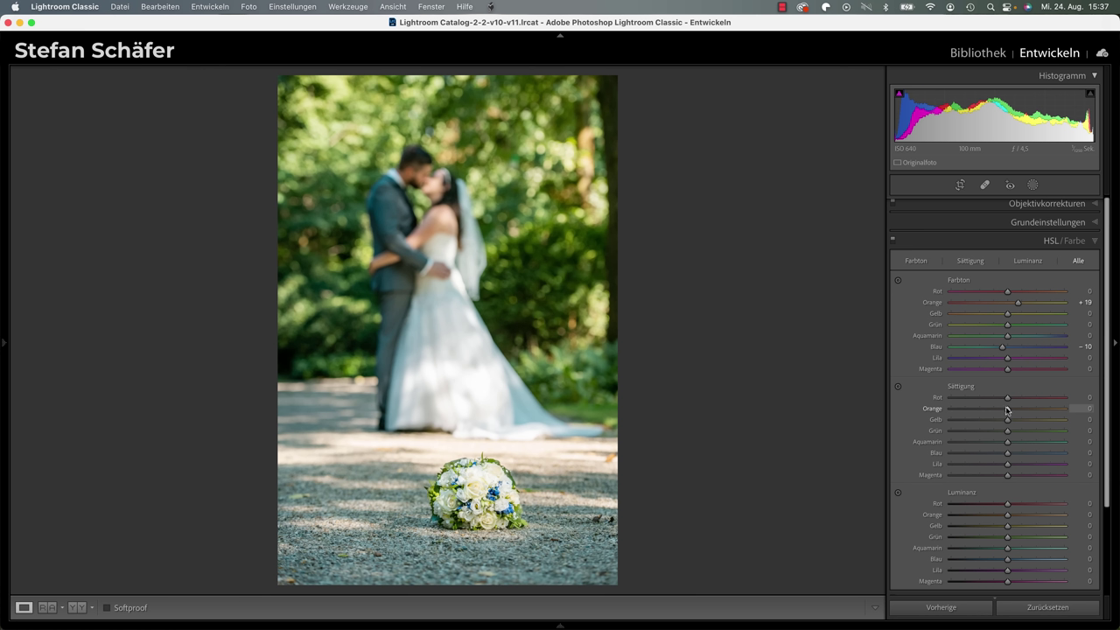
drag(1002, 409, 1002, 410)
drag(1008, 431, 992, 430)
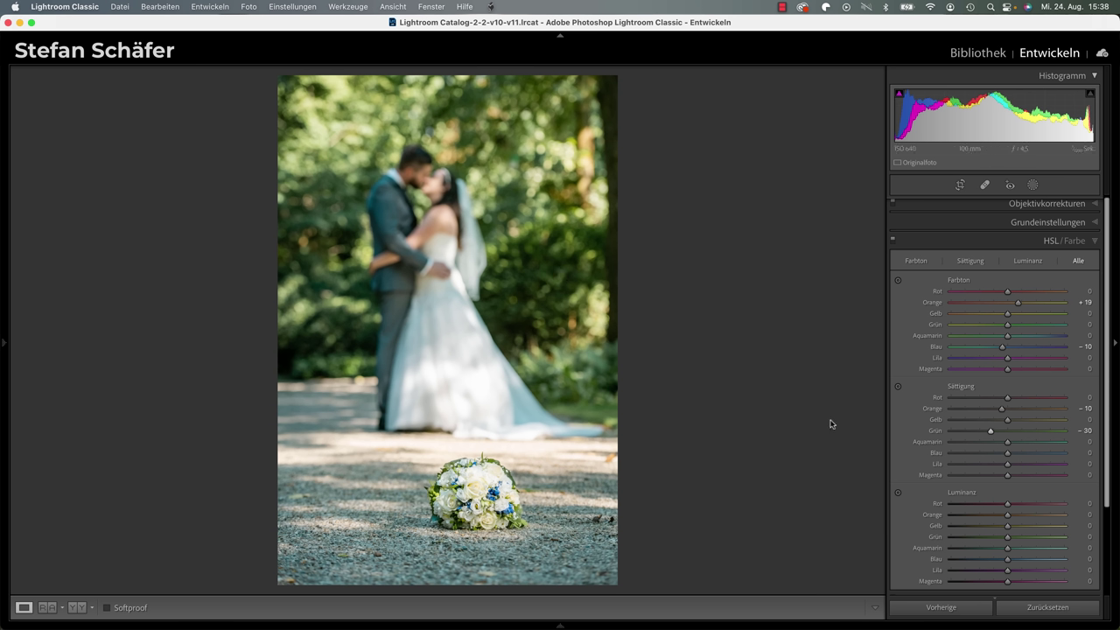
drag(1007, 444, 1003, 445)
Step: Set HSL luminance to orange +10, yellow +40, green +40 and blue +30
scroll(1003, 427, down, 4)
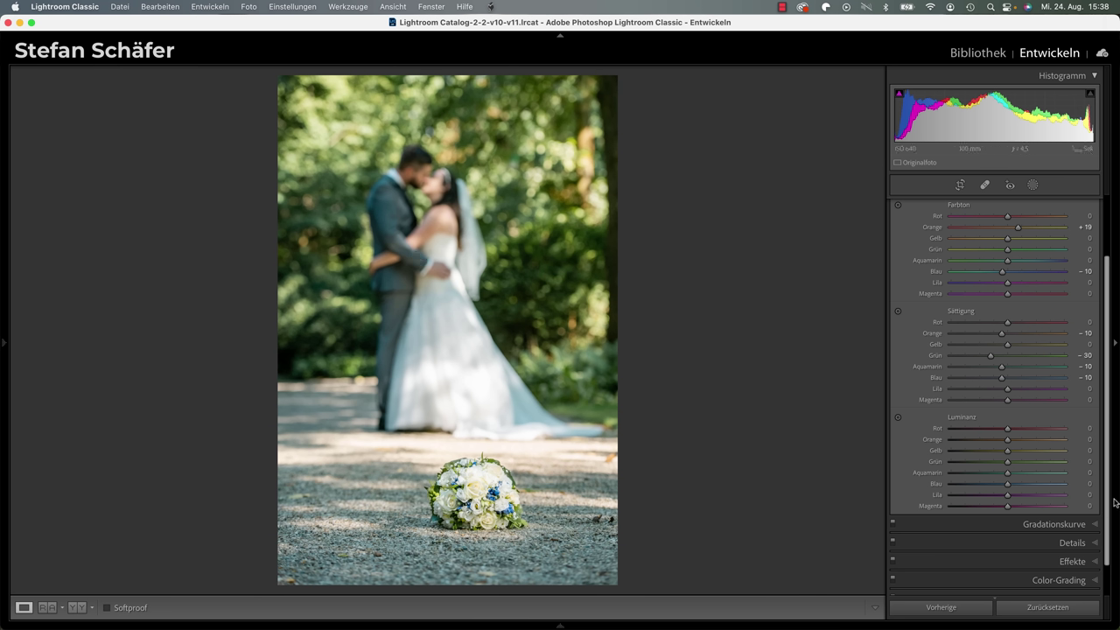
drag(1007, 440, 1014, 443)
mouse_move(1007, 452)
mouse_down()
mouse_move(1028, 453)
mouse_move(997, 454)
mouse_move(1031, 452)
mouse_up()
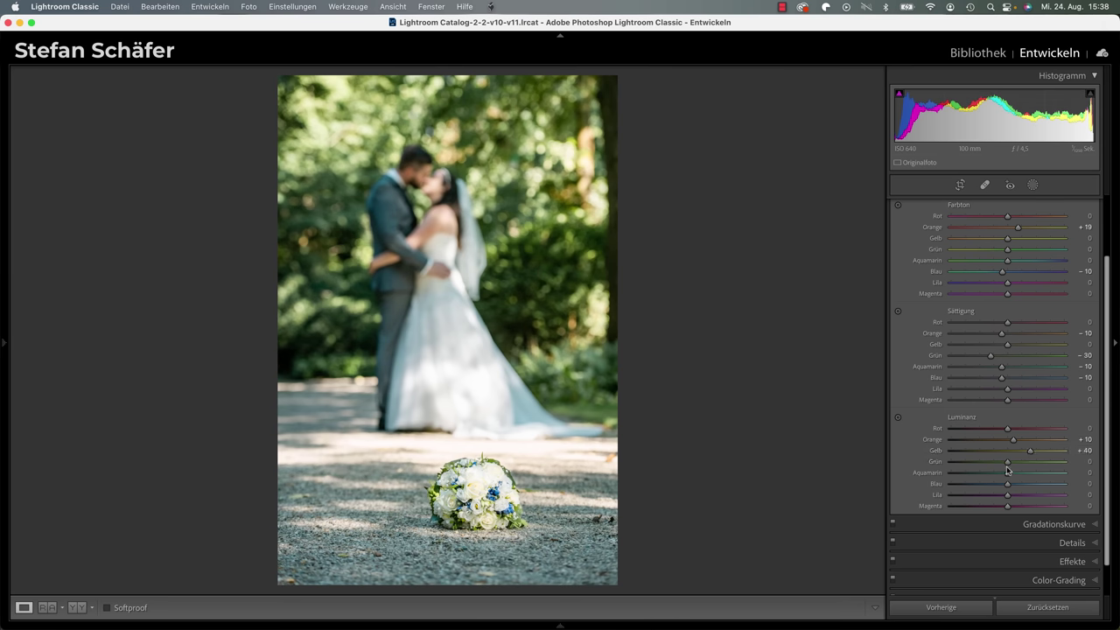
drag(1007, 462, 1030, 466)
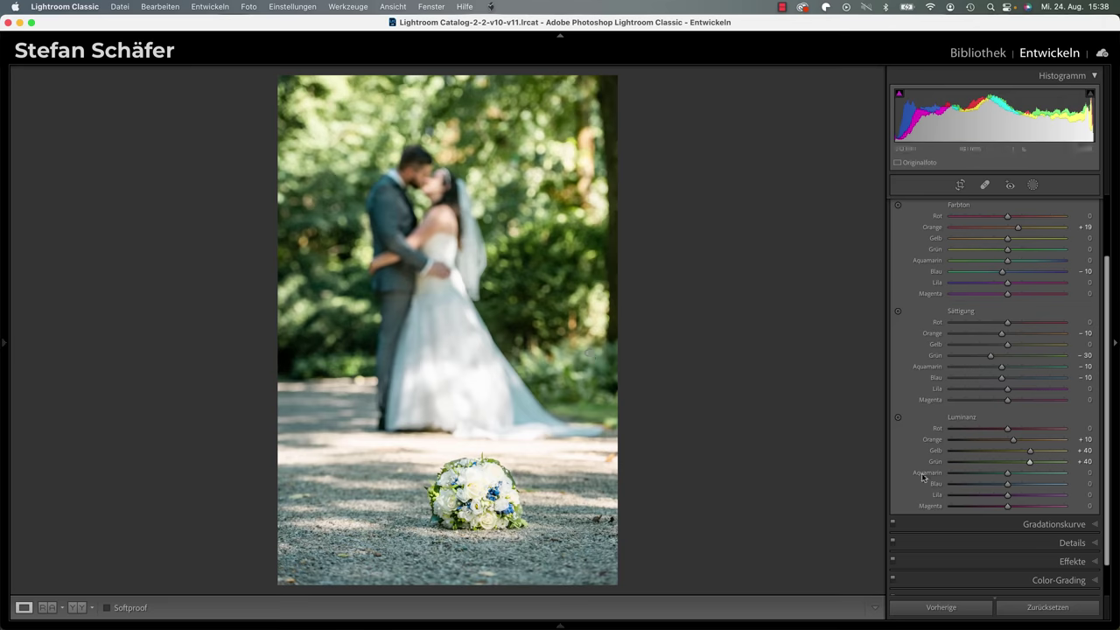
drag(1008, 486, 1026, 489)
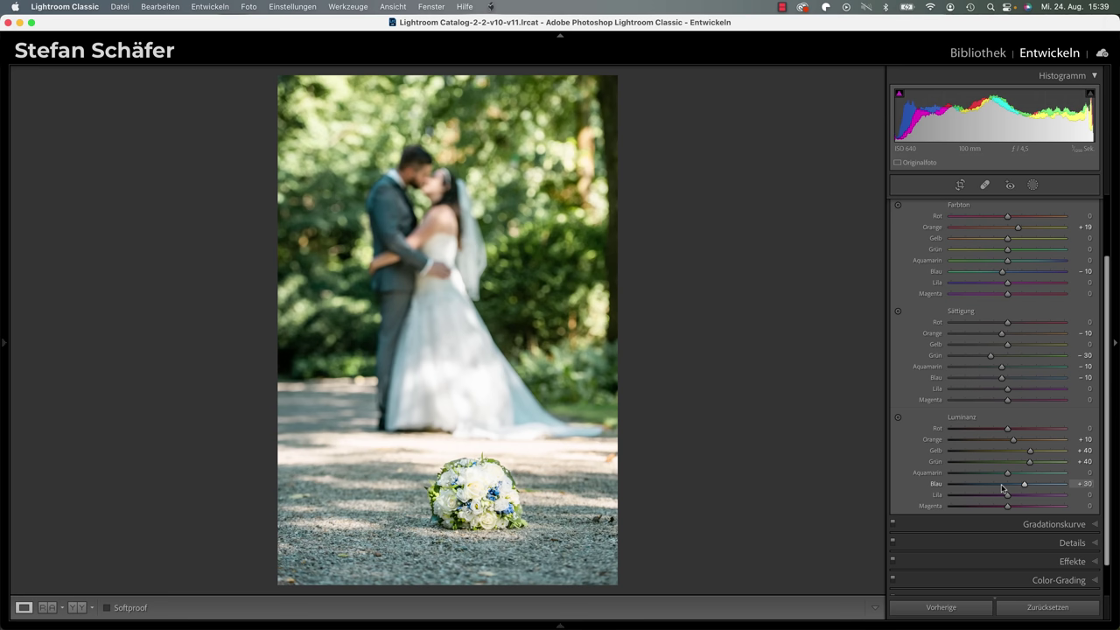
scroll(1021, 259, up, 2)
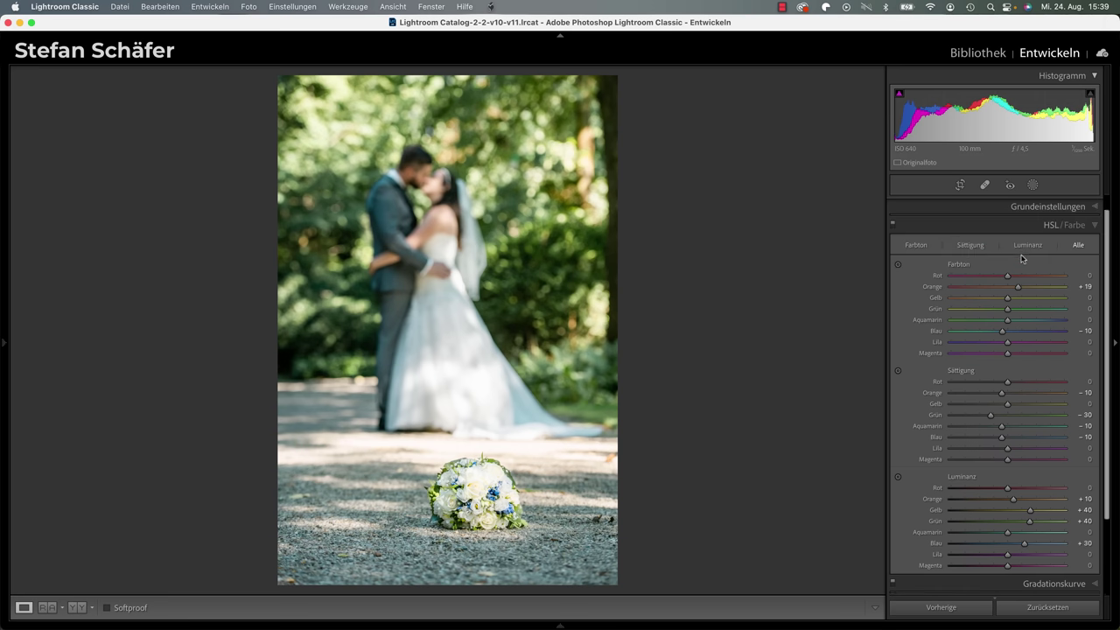
Step: Colour-grade the photo with strong orange highlights and faint yellow shadows, adjusting Blending
click(1034, 229)
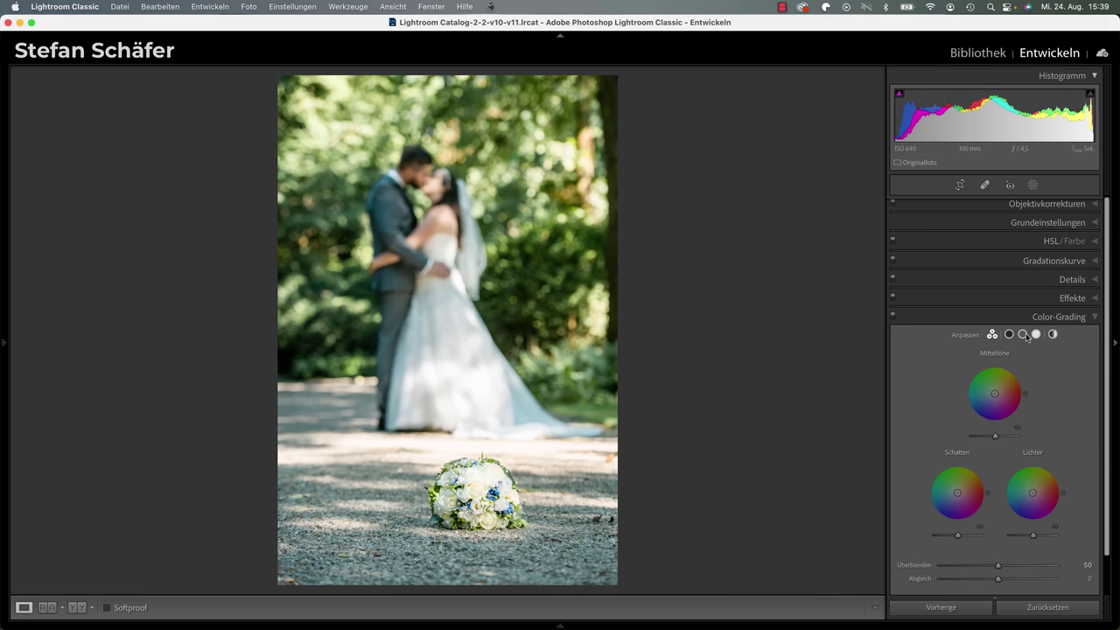
mouse_move(1033, 494)
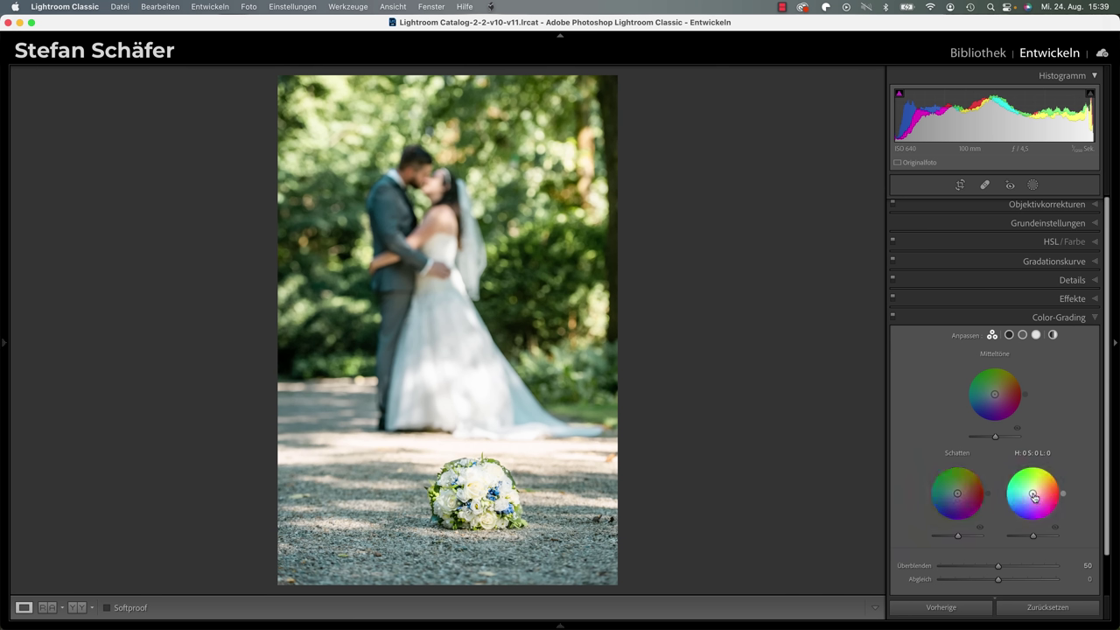
drag(1033, 494, 1034, 493)
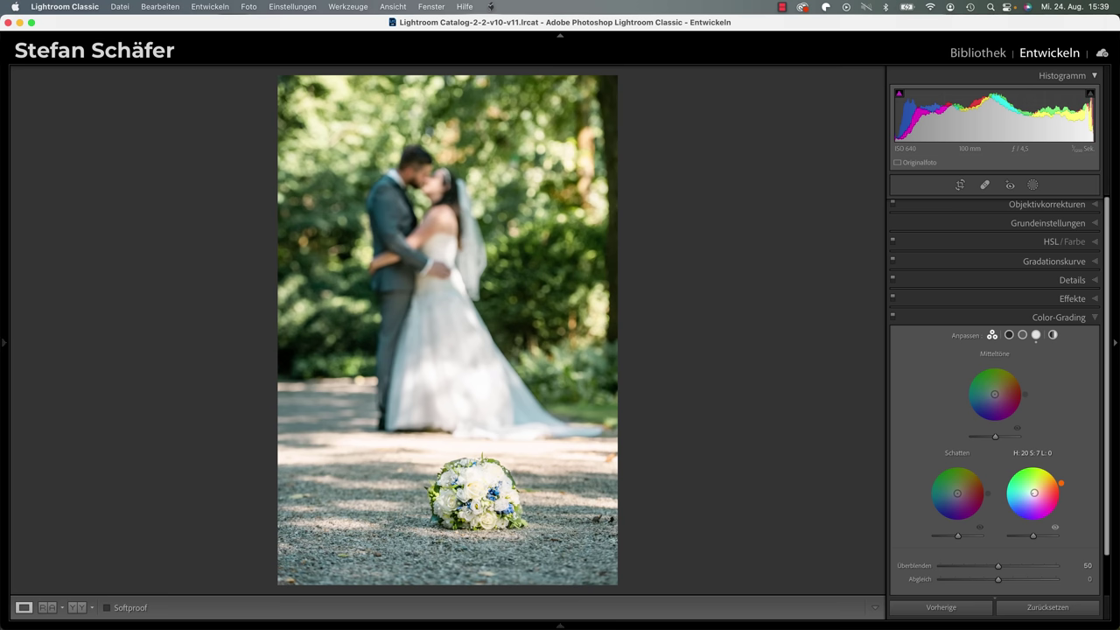
mouse_move(1035, 493)
mouse_down()
mouse_move(1050, 480)
mouse_move(1035, 493)
mouse_up()
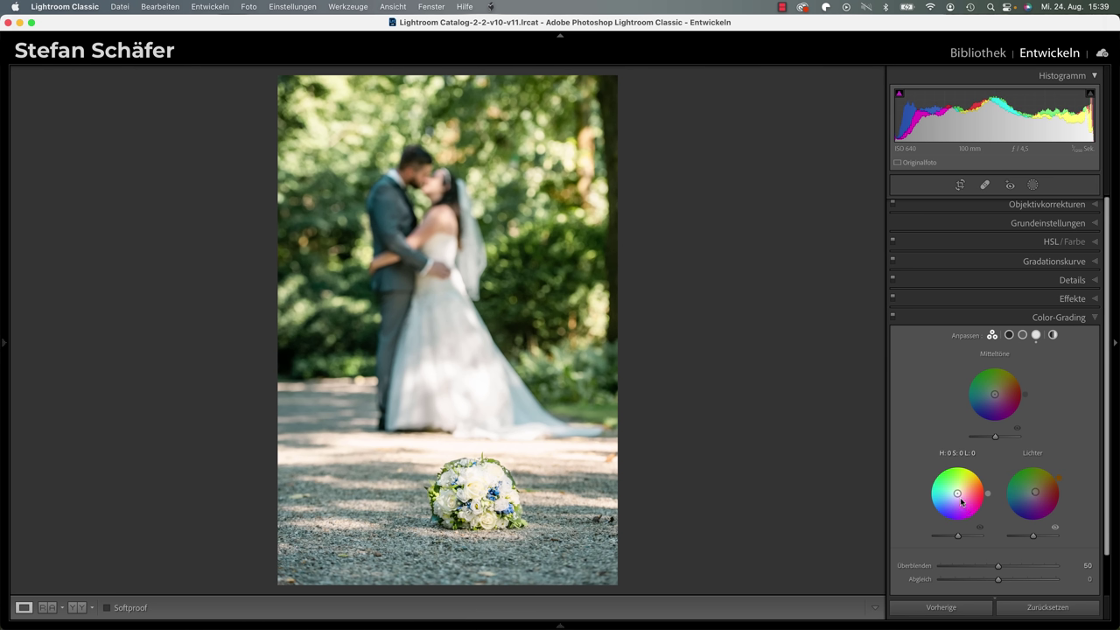
drag(957, 493, 959, 490)
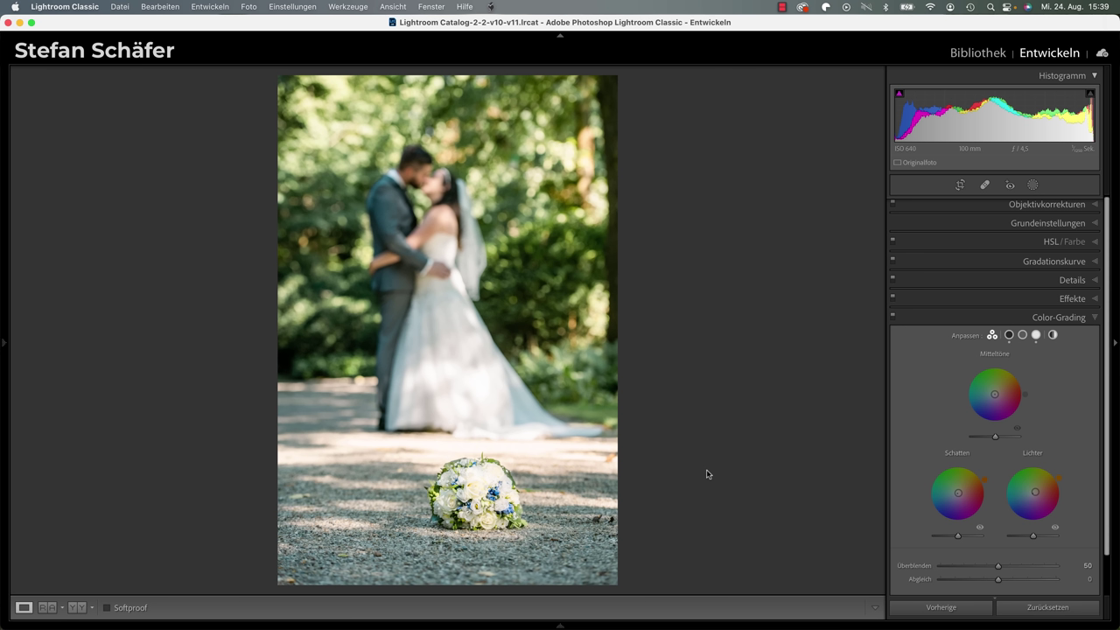
mouse_move(998, 568)
mouse_down()
mouse_move(890, 565)
mouse_move(1059, 571)
mouse_up()
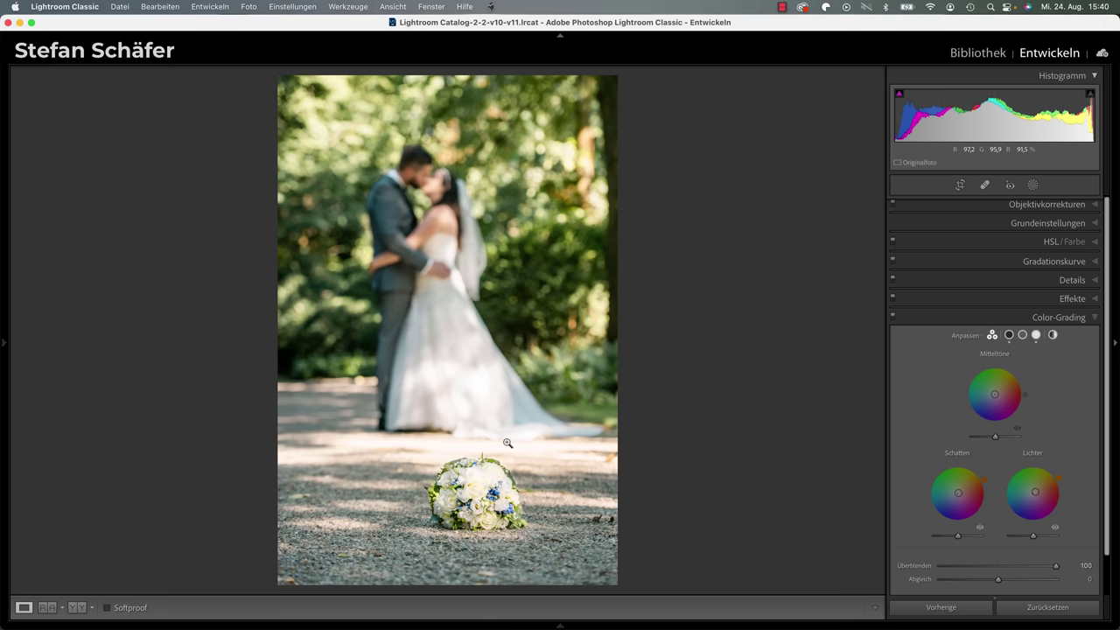
Step: Toggle the Before view repeatedly to compare the airy edit with the darker original
key(backslash)
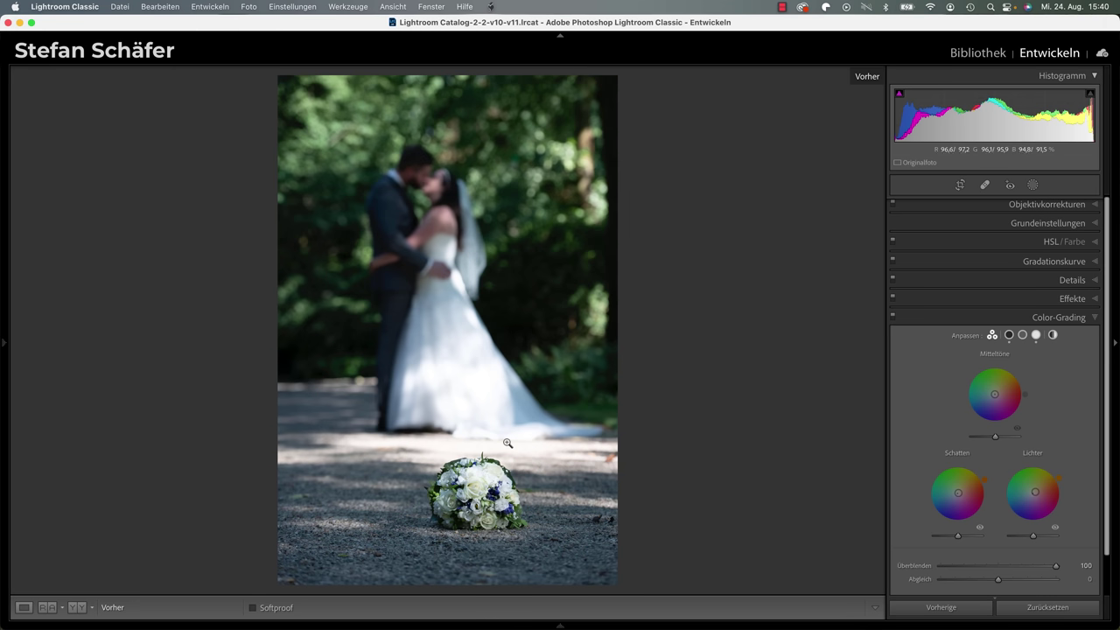
key(backslash)
key(backslash)
key(backslash)
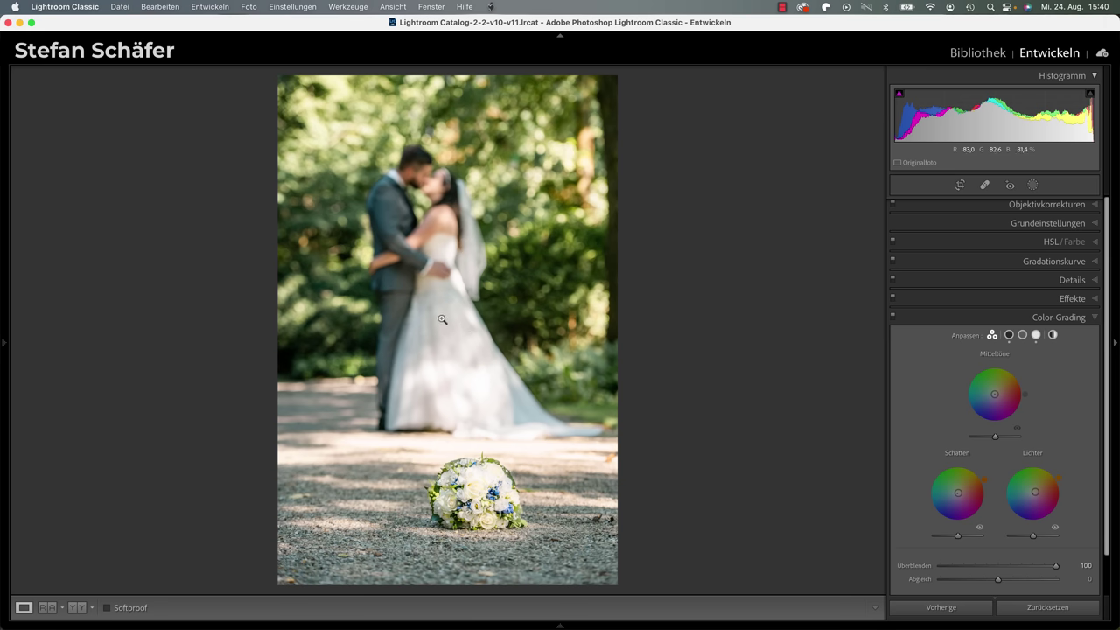
key(backslash)
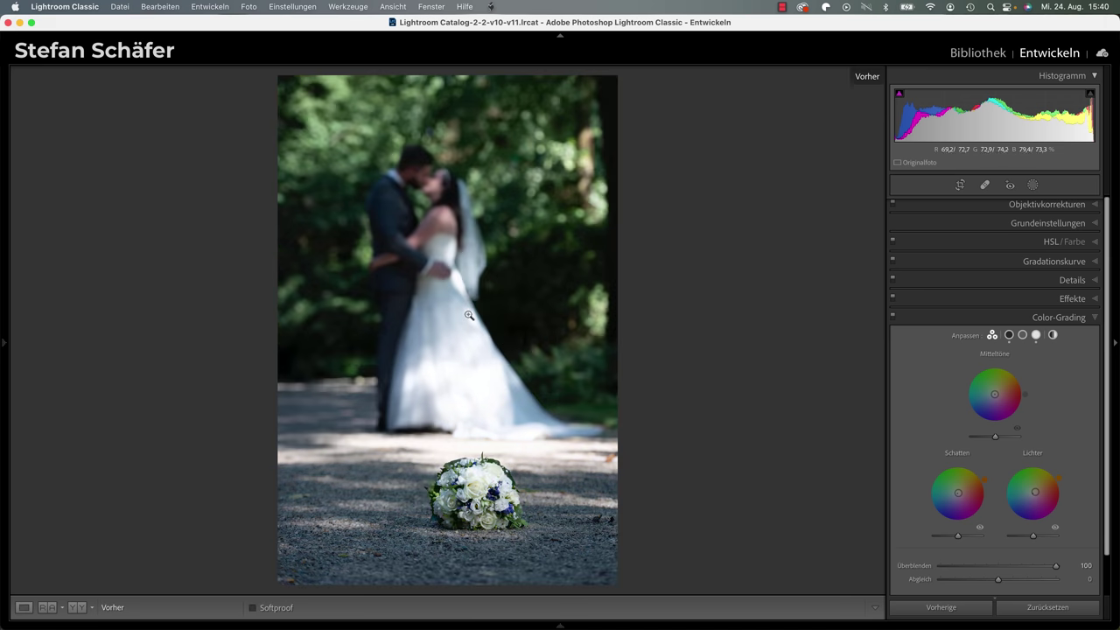
key(backslash)
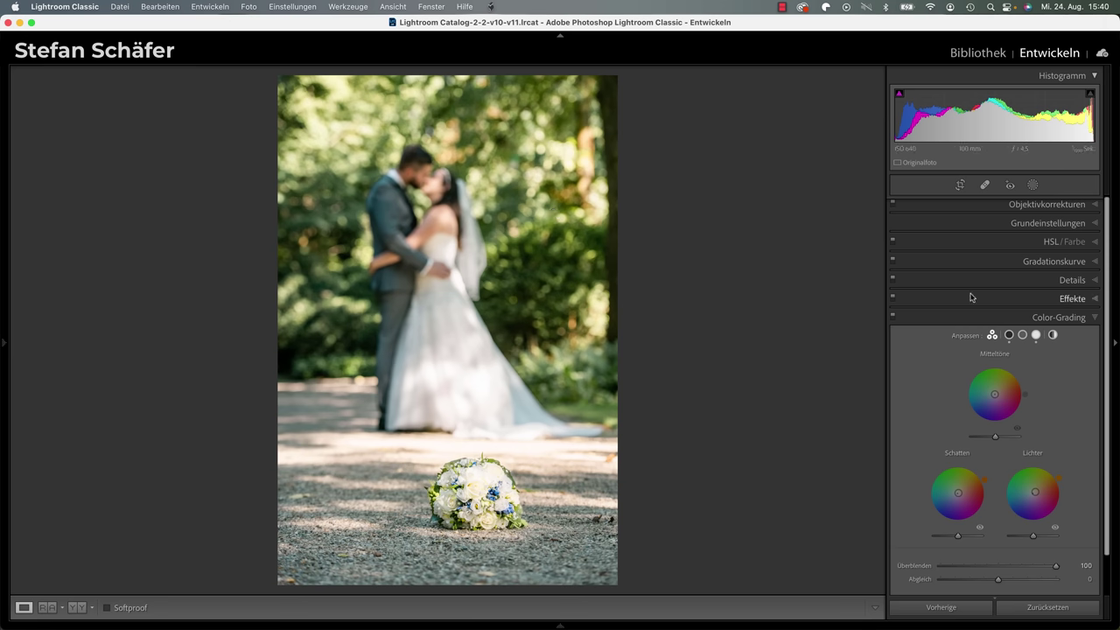
key(backslash)
key(backslash)
key(super+4)
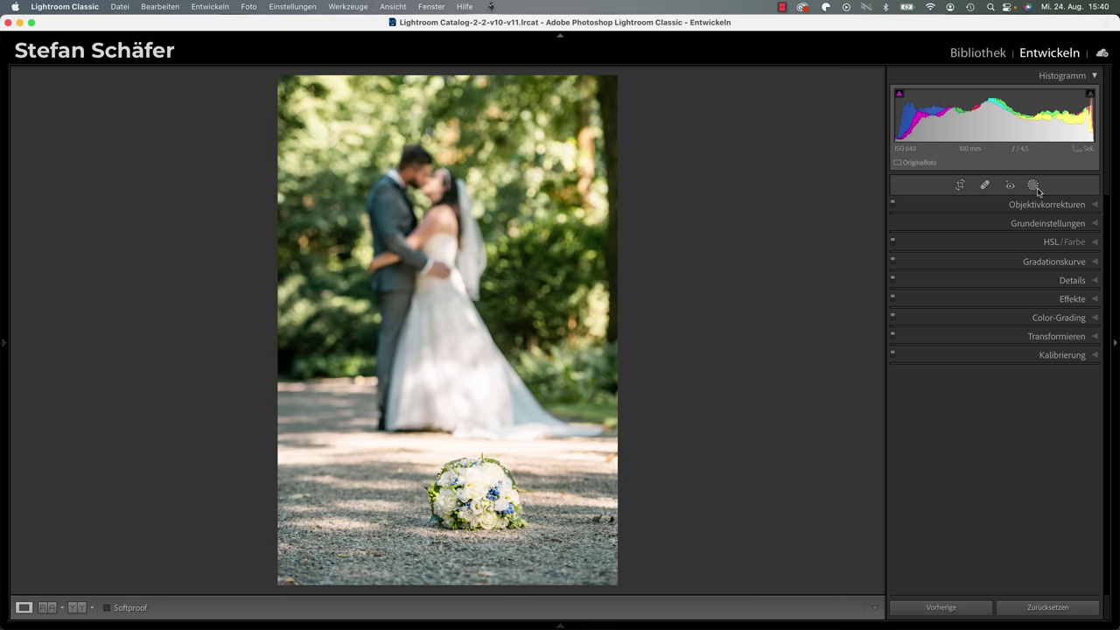
Step: Draw a radial gradient mask centred on the bouquet, widened into a horizontal ellipse
click(1033, 185)
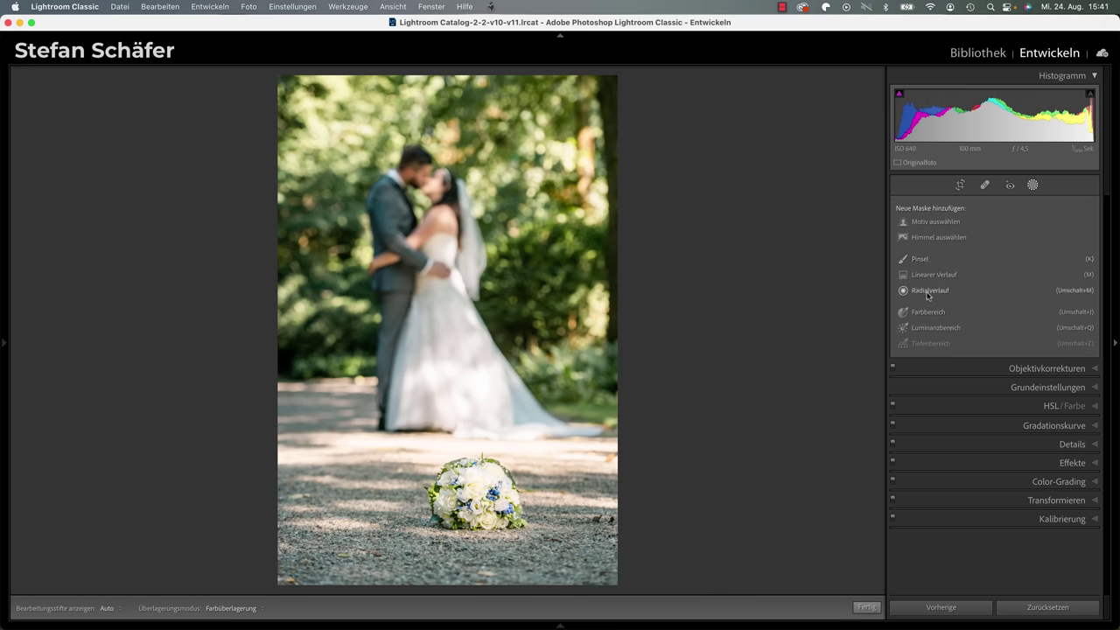
click(927, 292)
drag(470, 470, 518, 510)
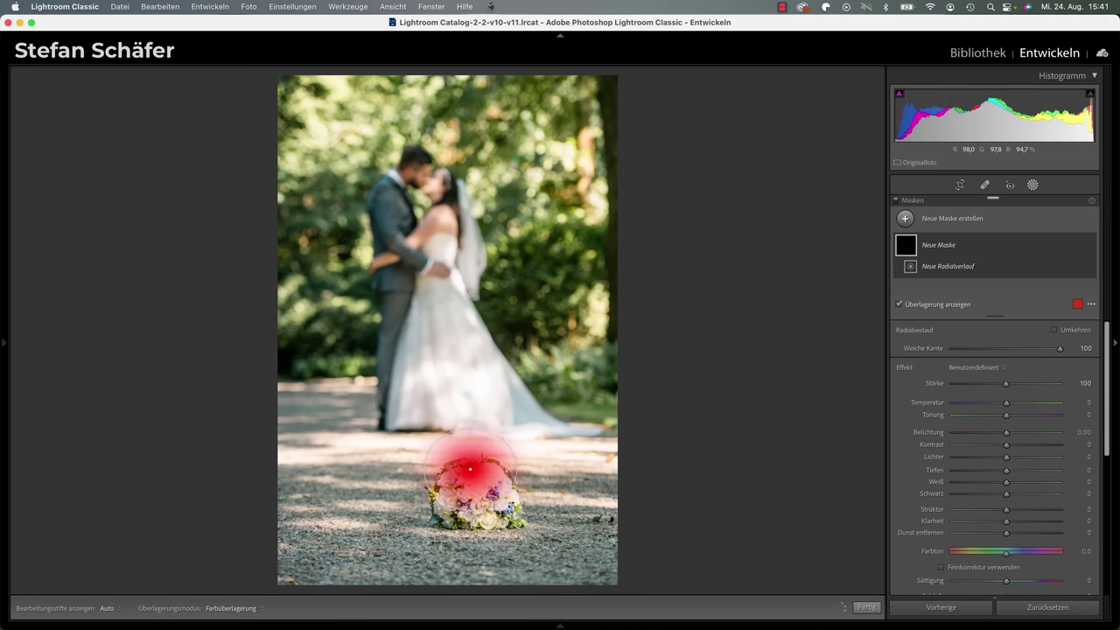
mouse_move(475, 471)
mouse_down()
mouse_move(480, 490)
mouse_move(551, 485)
mouse_up()
drag(477, 448, 476, 422)
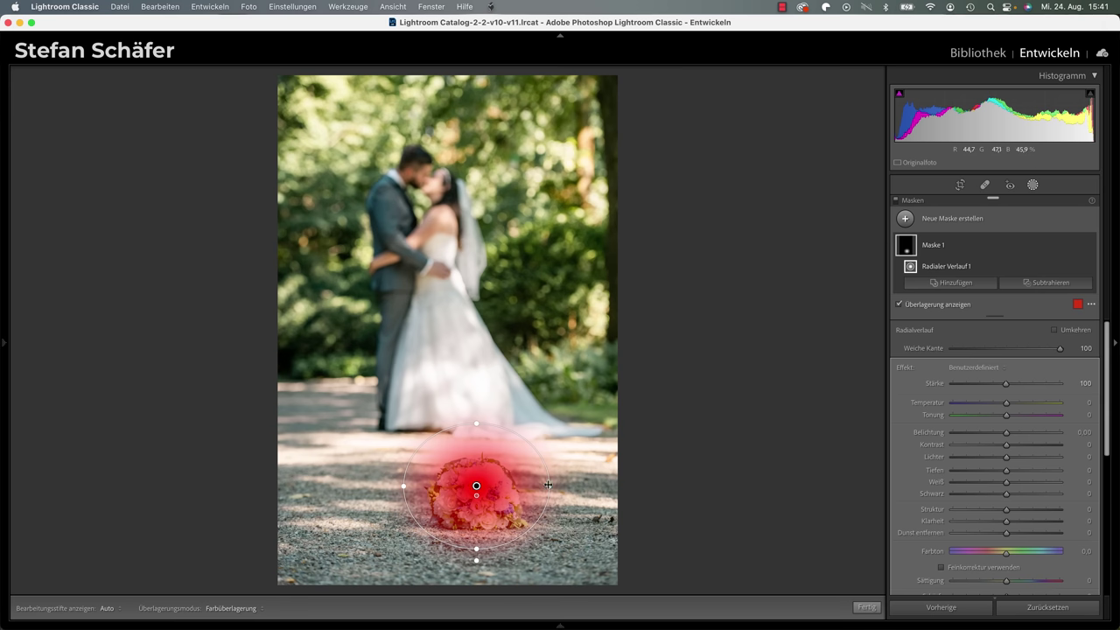
drag(553, 484, 570, 486)
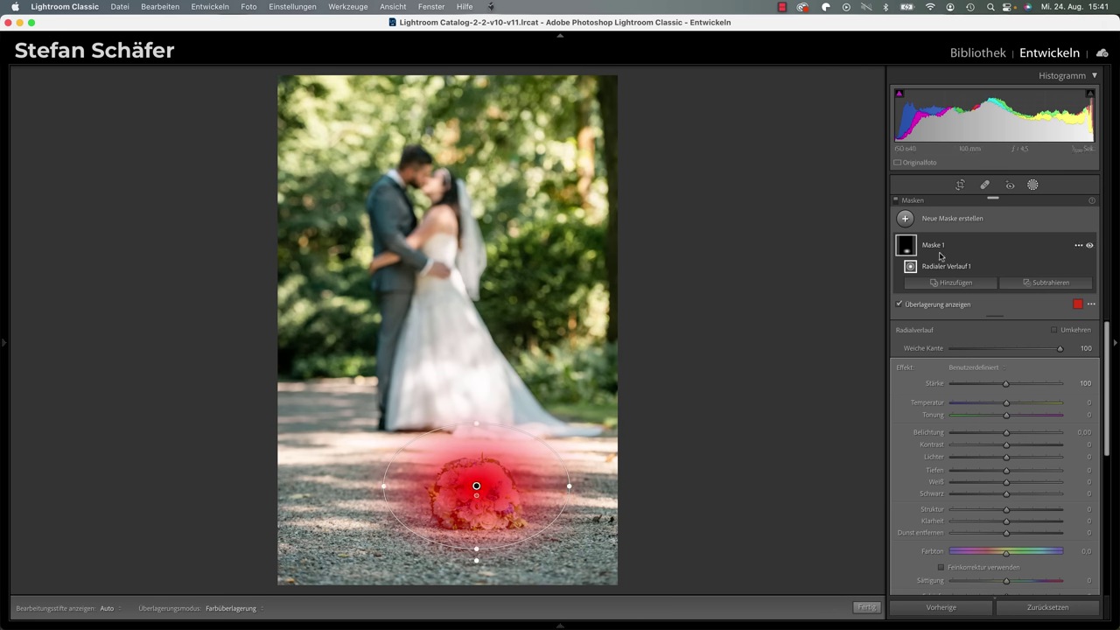
Step: Intersect the bouquet's radial mask with a luminance range
key(alt)
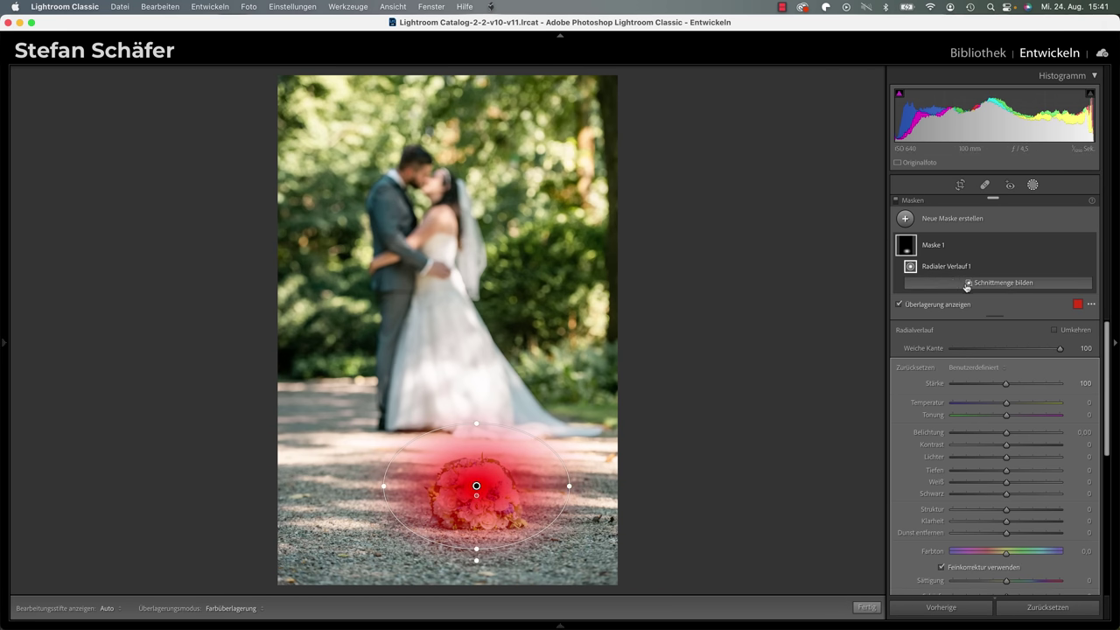
alt+click(995, 283)
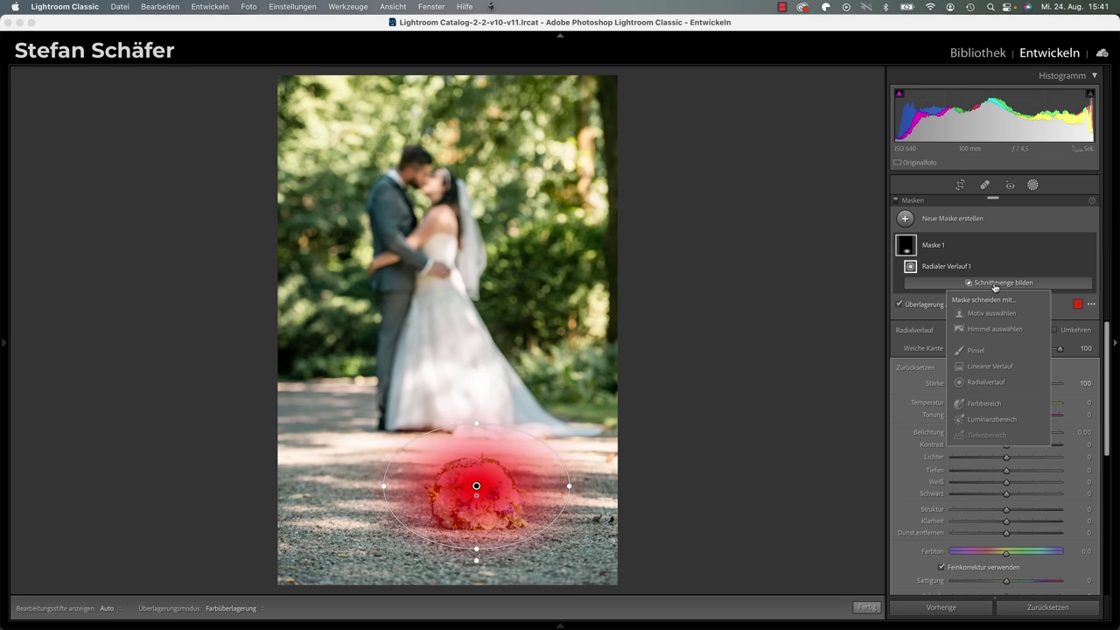
click(992, 420)
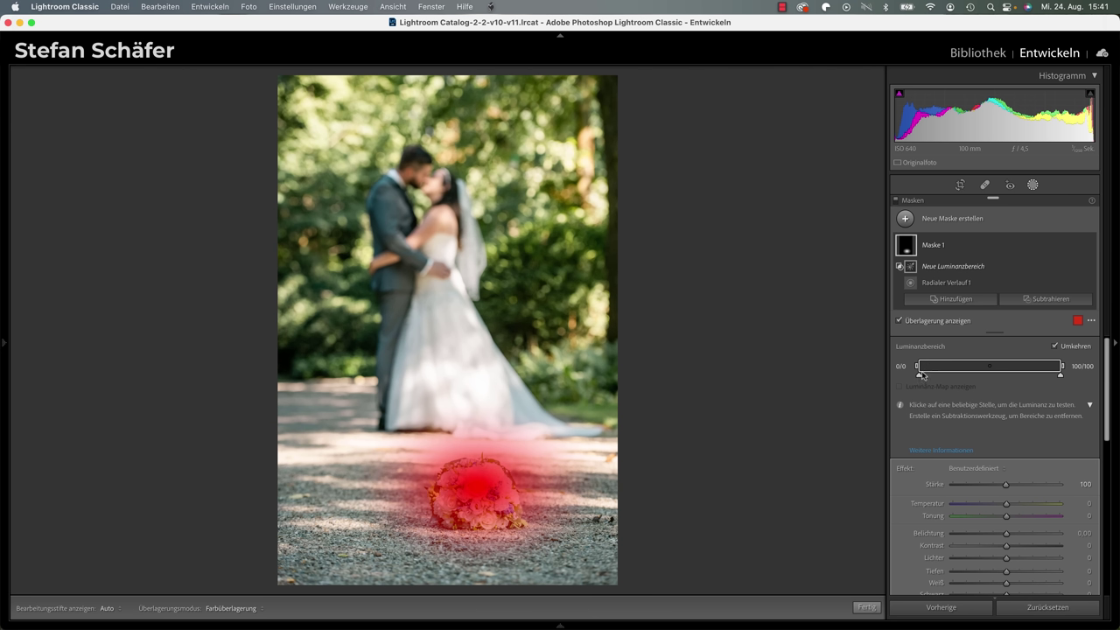
Step: Limit the bouquet mask to luminance 40/96 upward, set Exposure to -0.69, and finish masking
mouse_move(918, 368)
mouse_down()
mouse_move(1049, 366)
mouse_move(974, 376)
mouse_up()
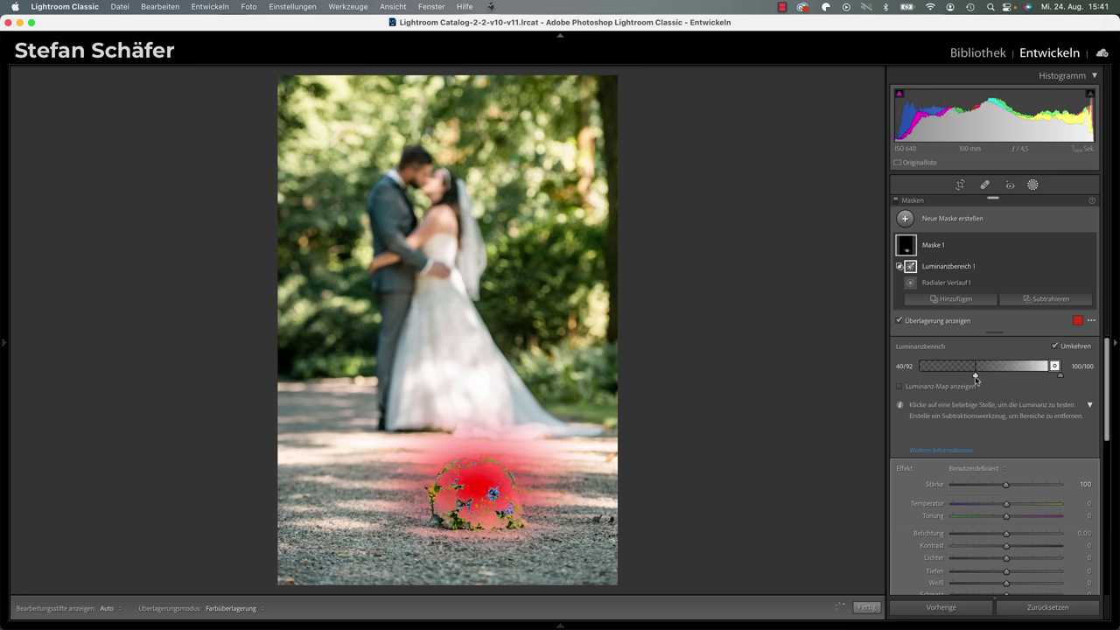
drag(1050, 367, 1055, 368)
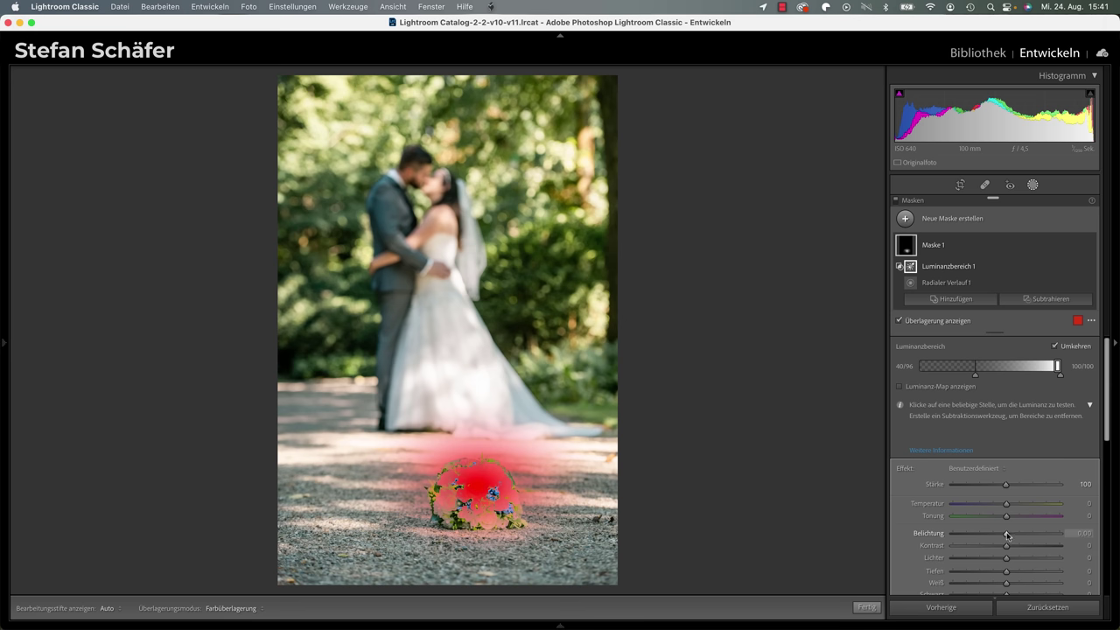
drag(1007, 534, 998, 536)
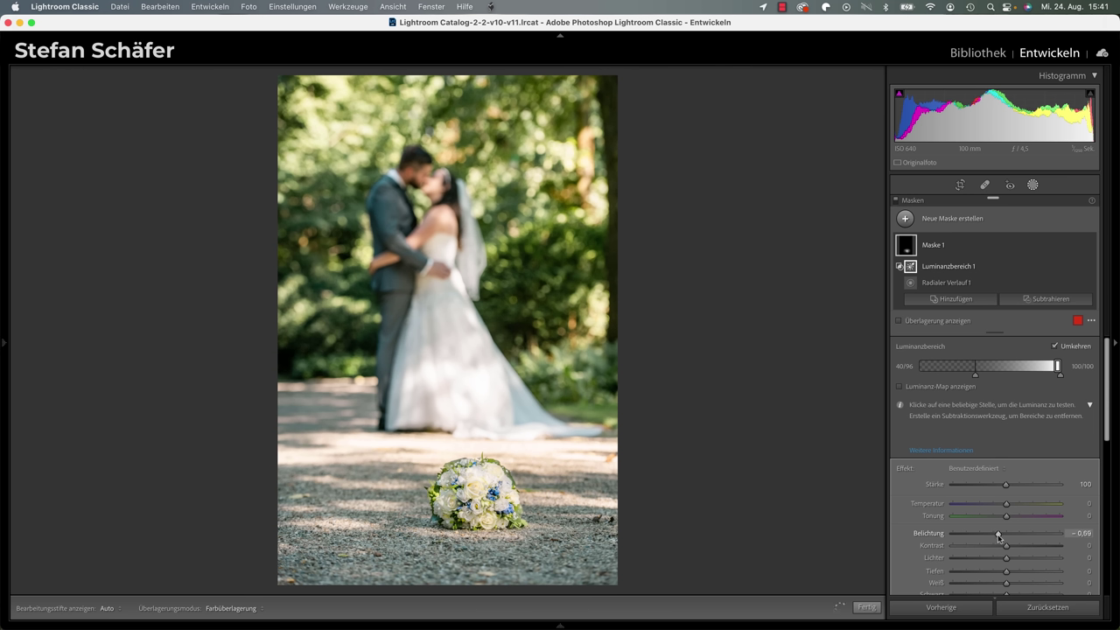
mouse_move(461, 374)
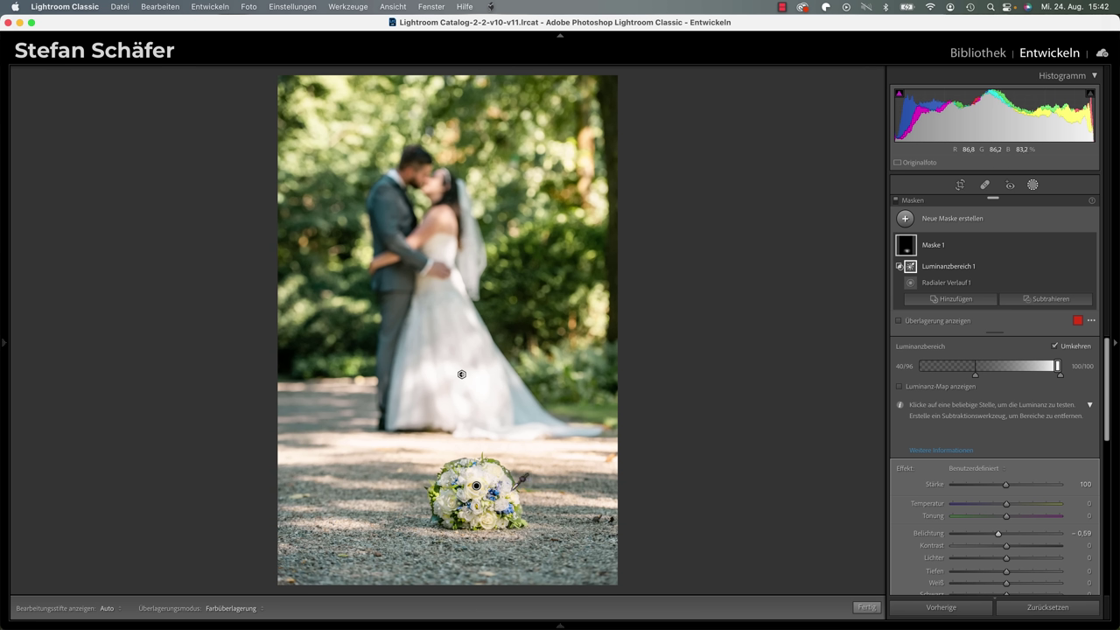
click(864, 607)
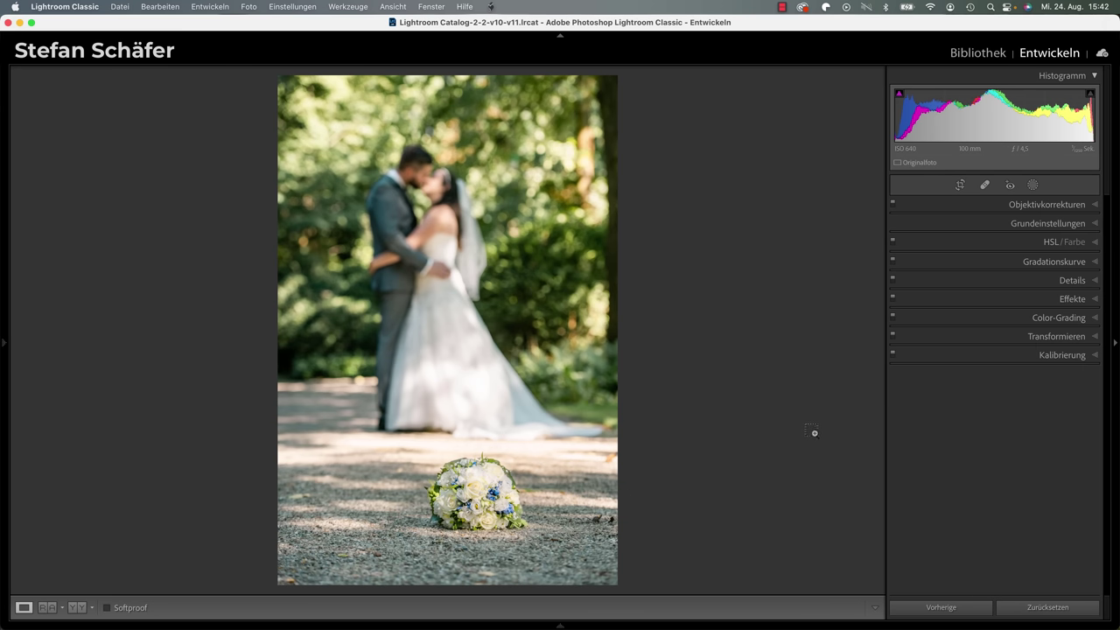
Step: Copy the bouquet photo's settings and paste them onto the couple-over-the-bench photo
key(super+c)
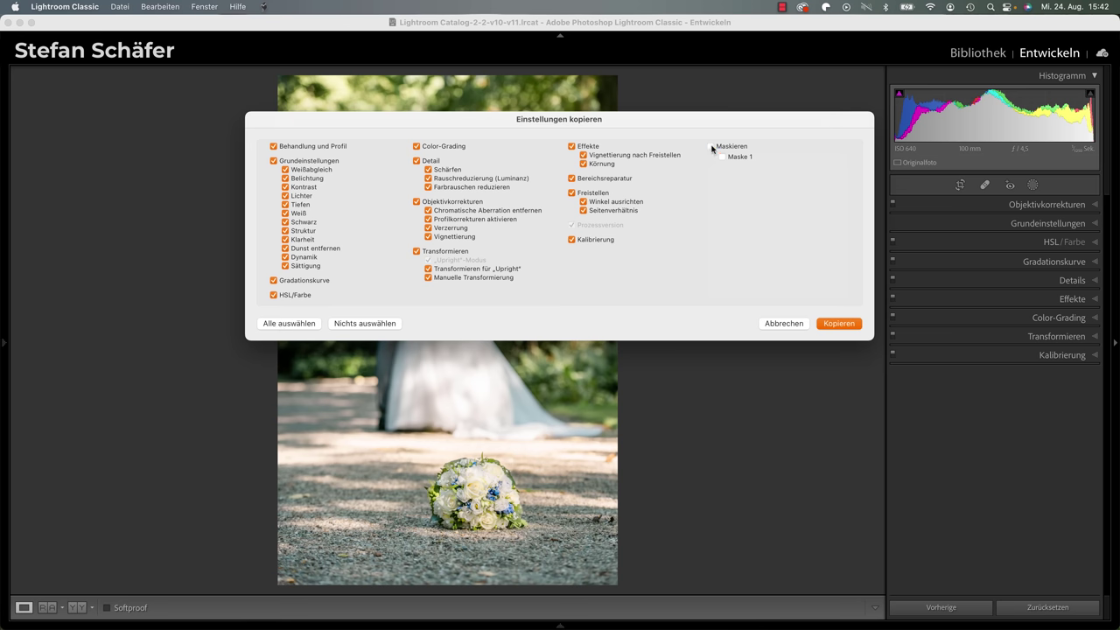
click(837, 324)
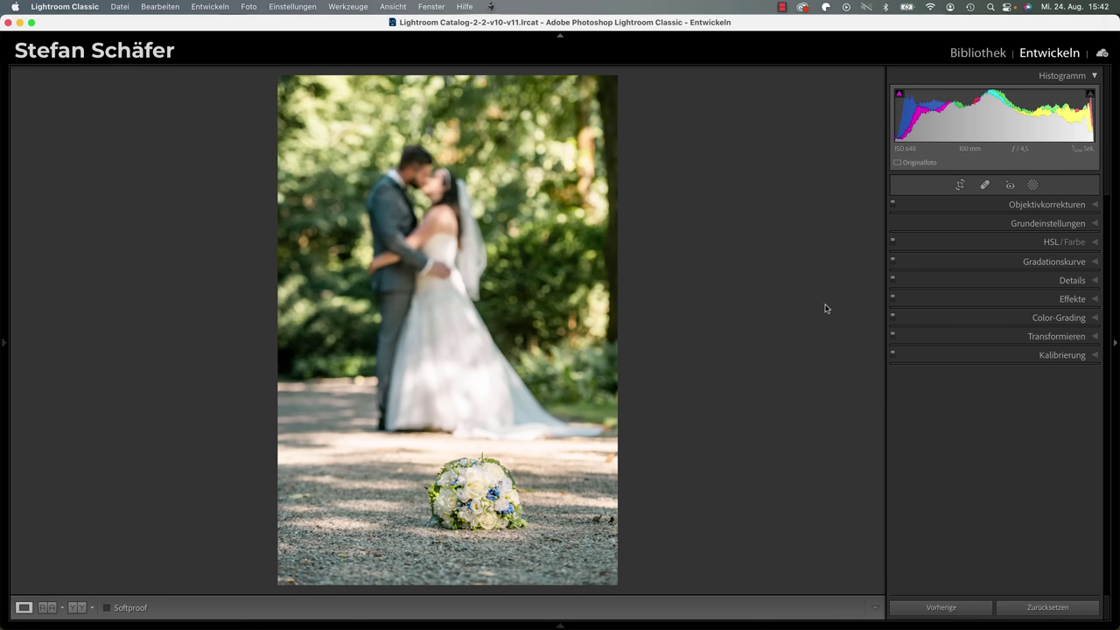
key(Right)
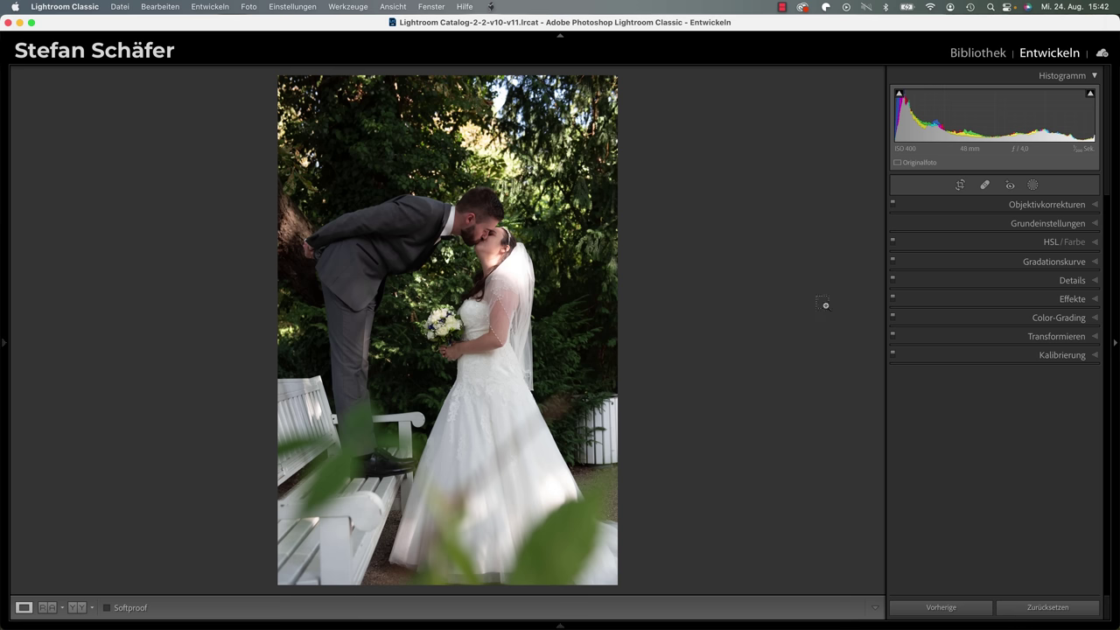
key(super+shift+v)
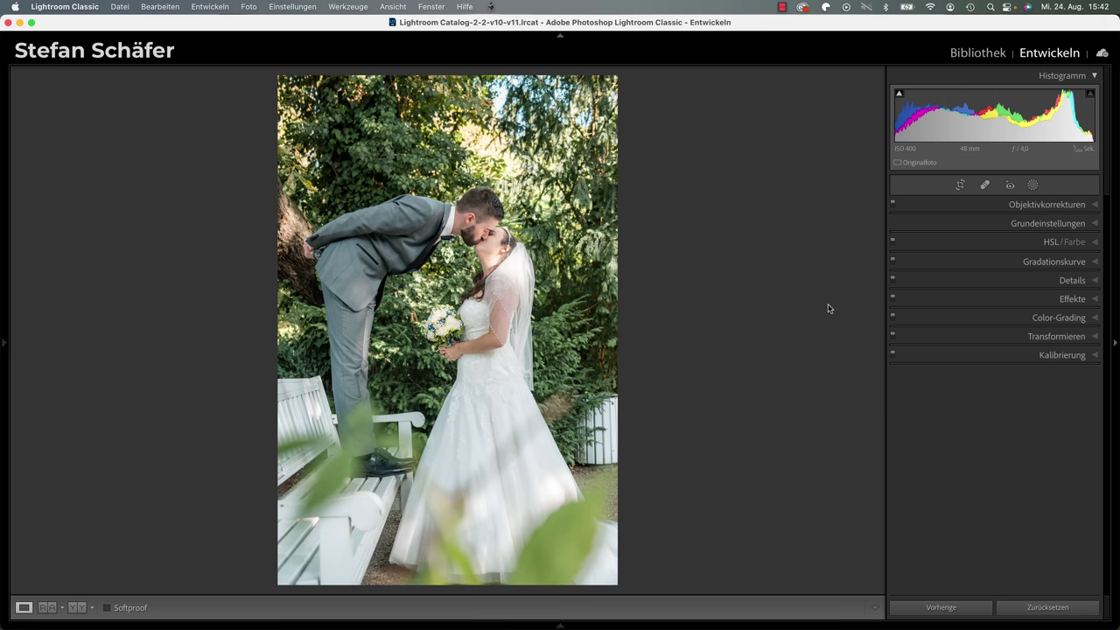
key(Right)
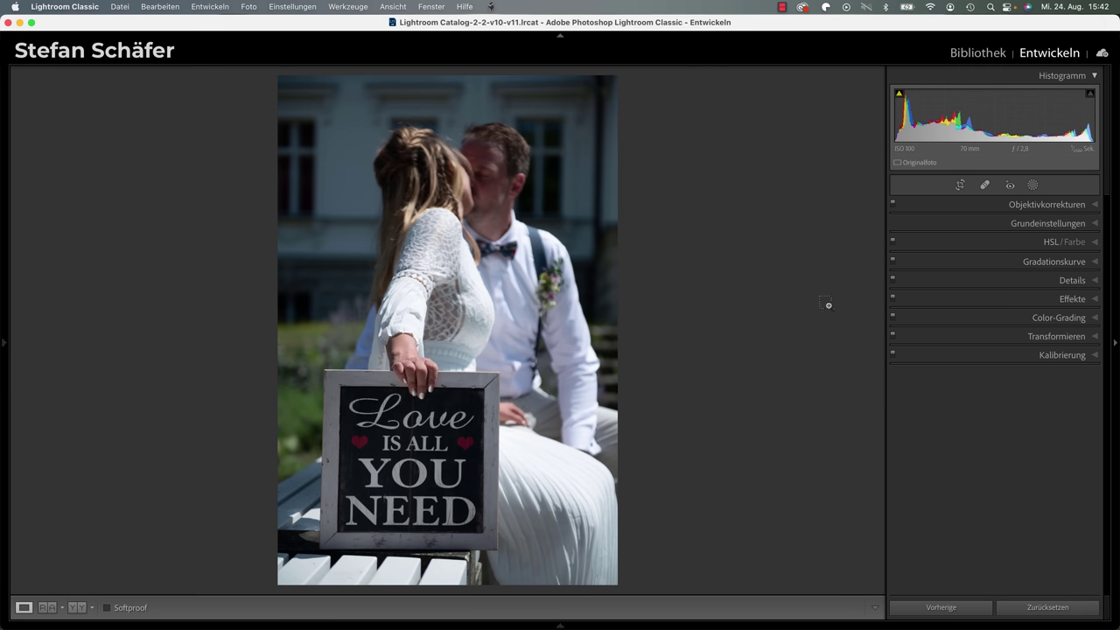
Step: Paste the edit onto the 'Love is all you need' photo and compare it with the original
key(ctrl+shift+v)
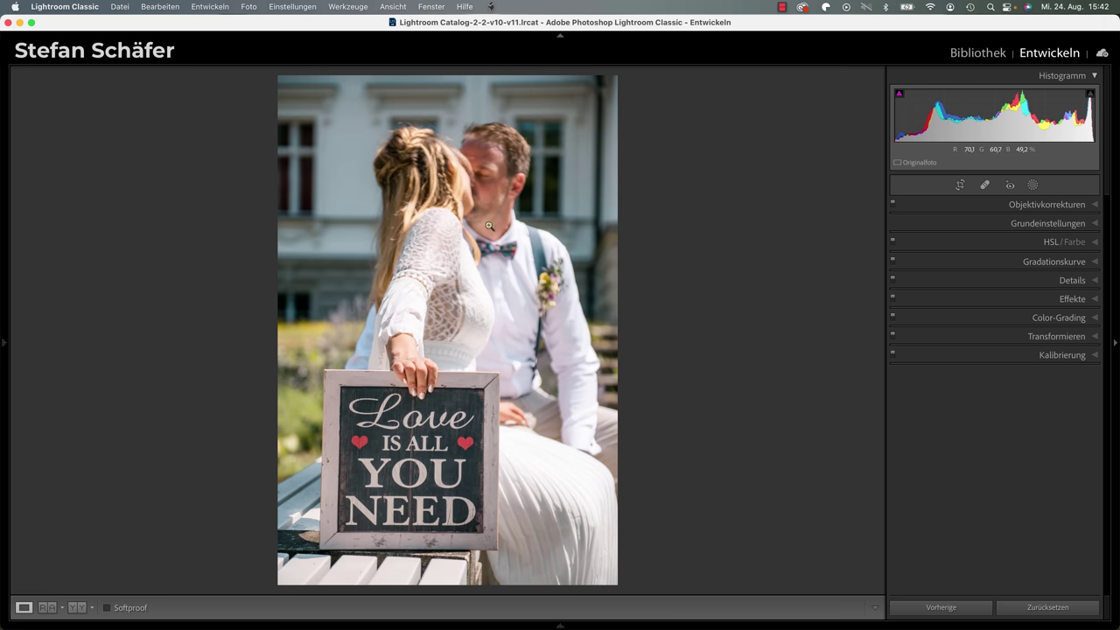
key(backslash)
key(backslash)
key(backslash)
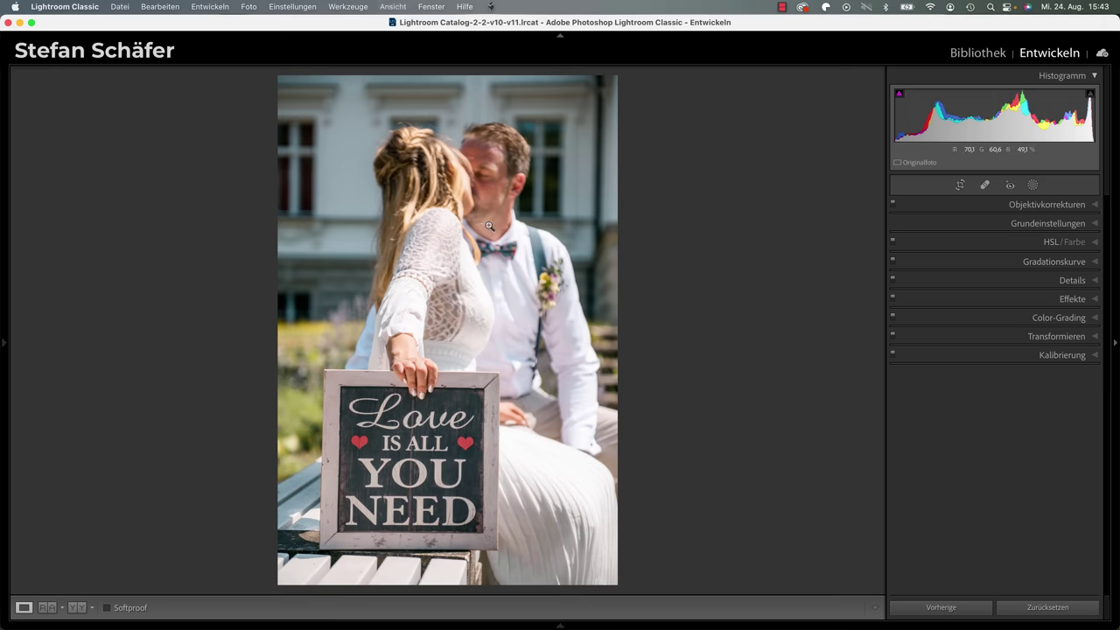